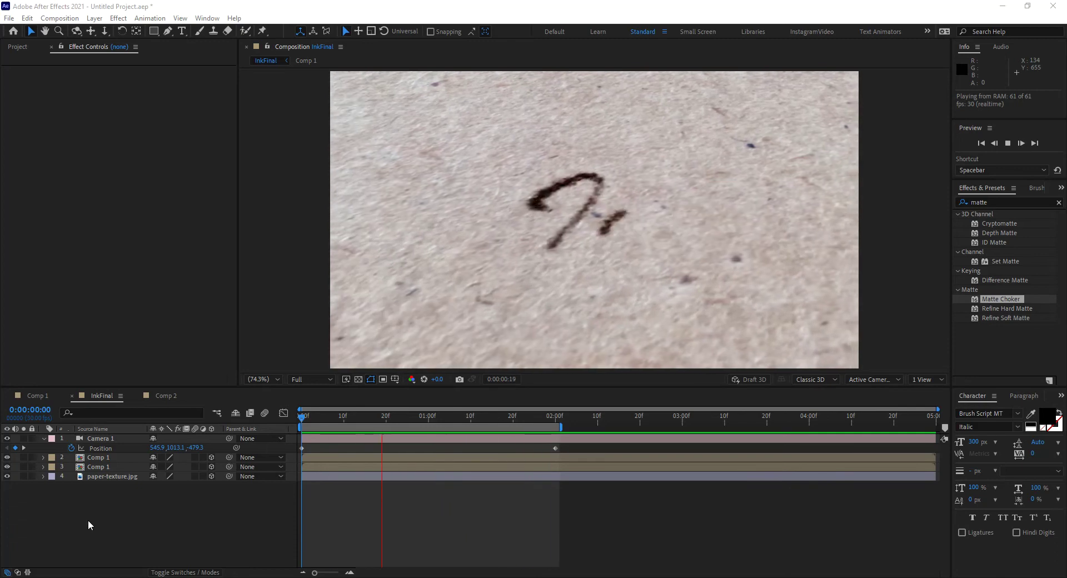
Step: Stop the preview and view Comp 2 at 100% to inspect the black 'Ink' text
left_click(92, 517)
key("space")
left_click(170, 394)
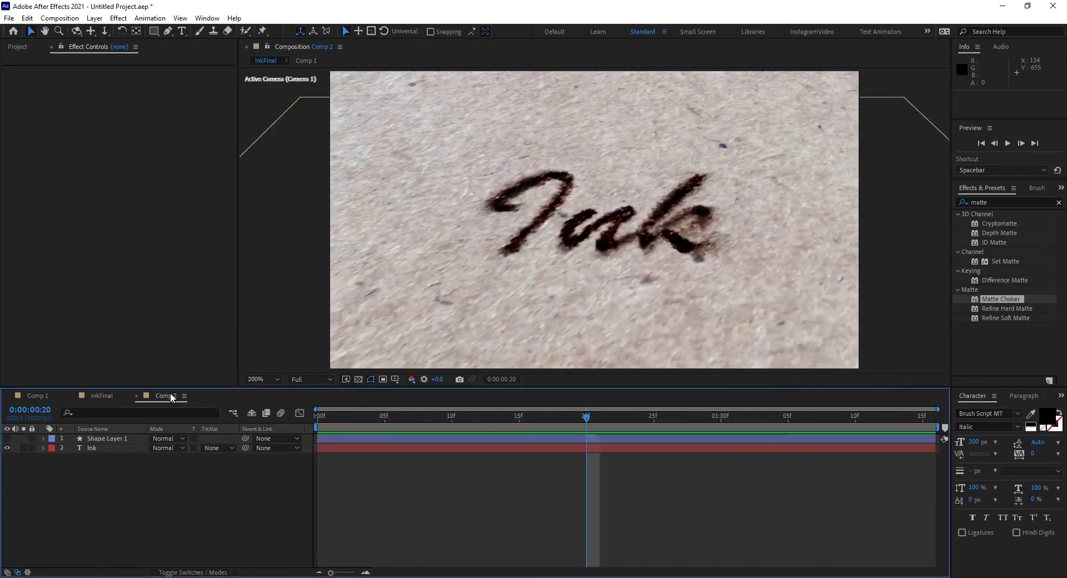
key("comma")
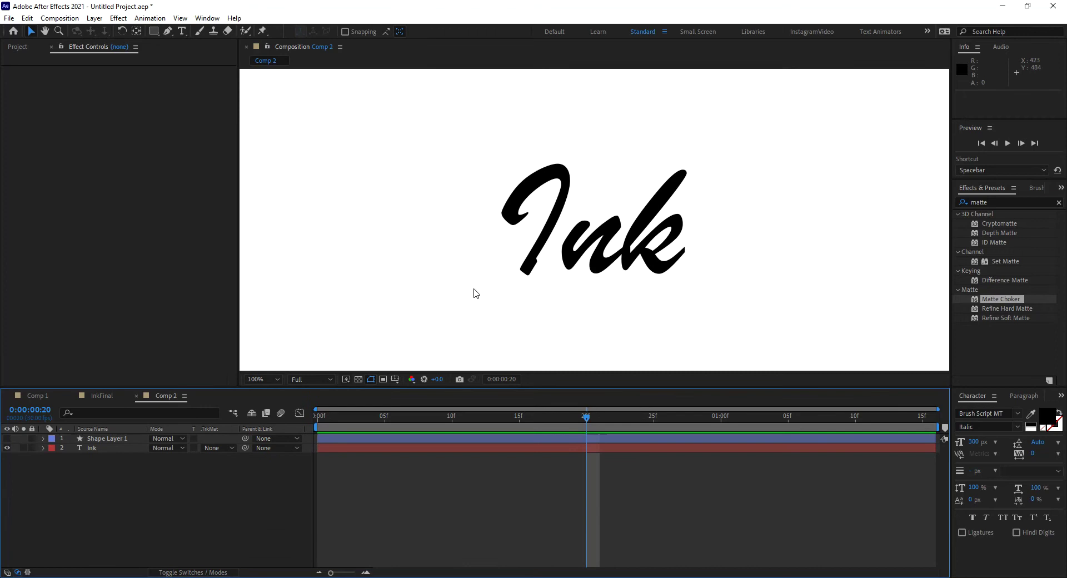
left_click(90, 448)
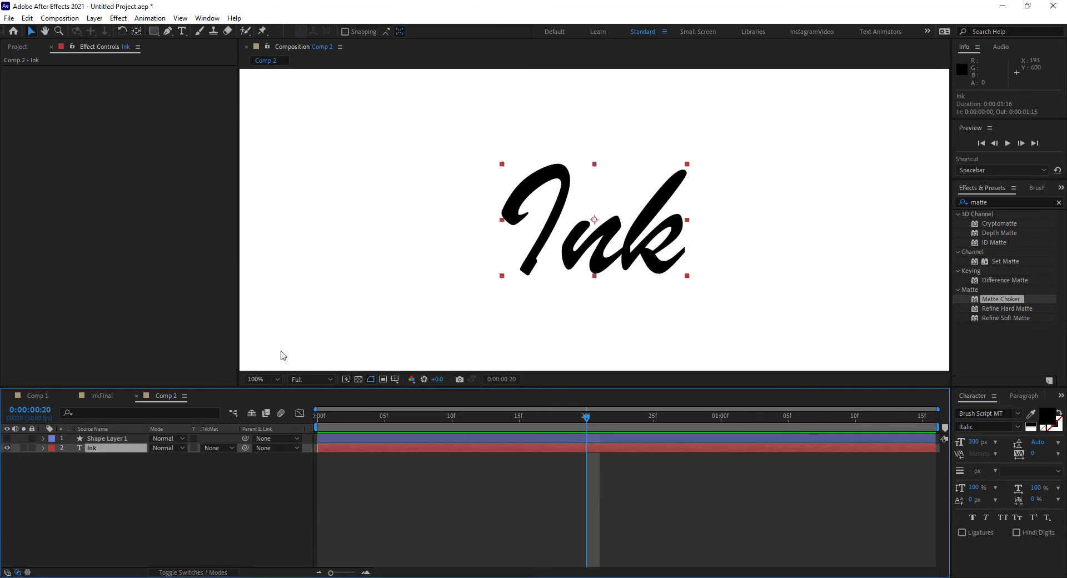
double_click(559, 251)
left_click(82, 554)
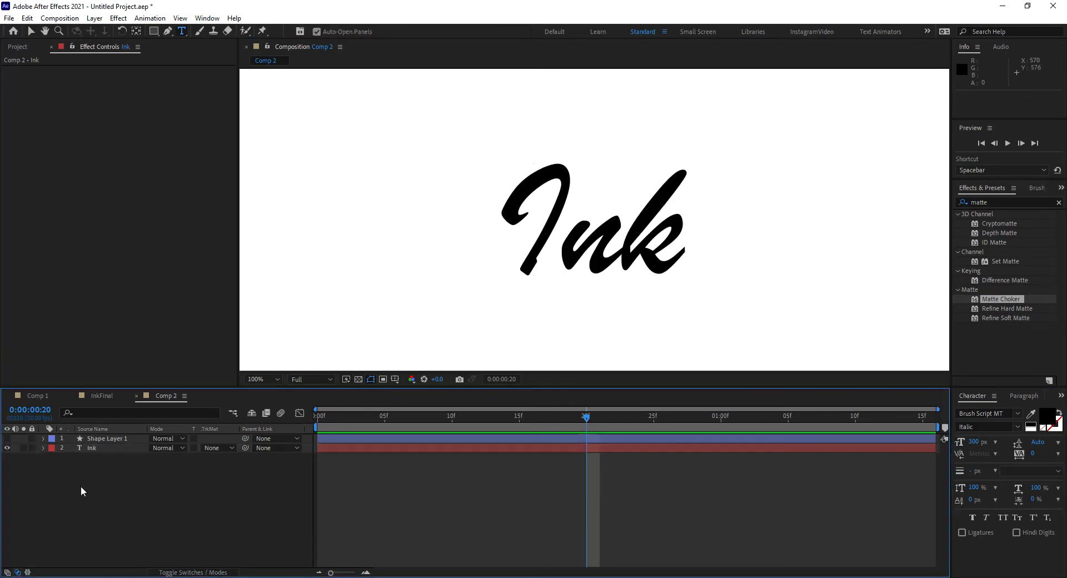
Step: Make Shape Layer 1's red stroke visible and scrub through the write-on animation
left_click(7, 439)
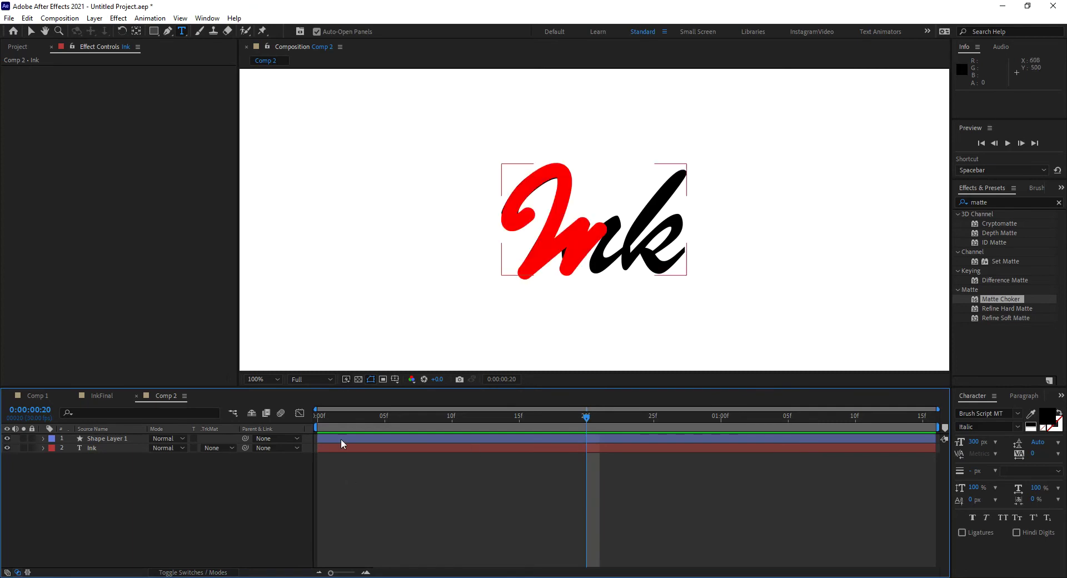
mouse_move(318, 418)
left_mouse_down()
mouse_move(666, 449)
mouse_move(412, 464)
mouse_move(1017, 458)
left_mouse_up()
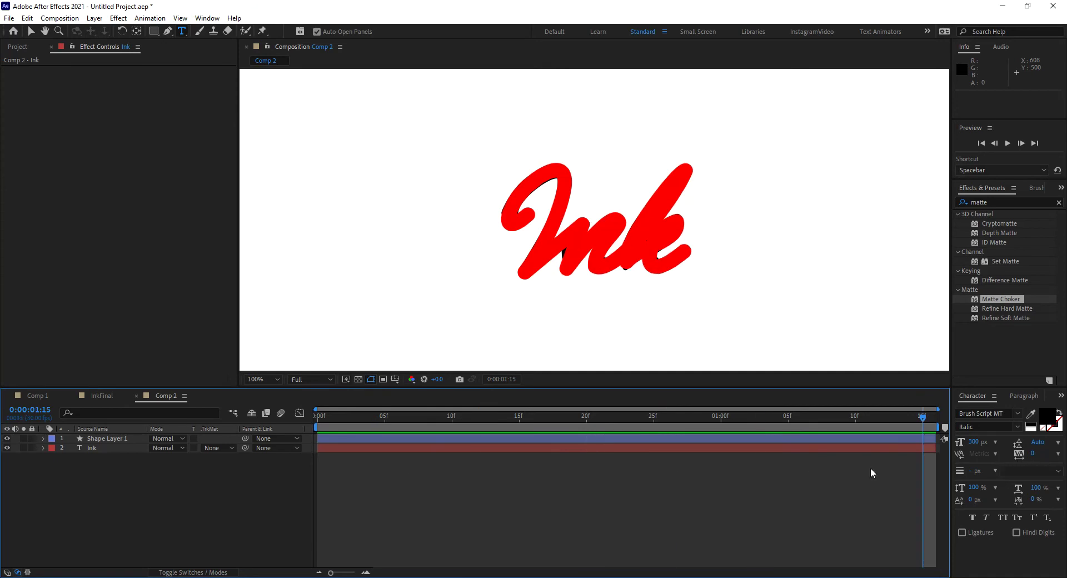
mouse_move(776, 412)
left_mouse_down()
mouse_move(344, 425)
mouse_move(1030, 428)
mouse_move(165, 454)
mouse_move(897, 433)
mouse_move(439, 455)
mouse_move(207, 452)
mouse_move(328, 428)
mouse_move(519, 423)
left_mouse_up()
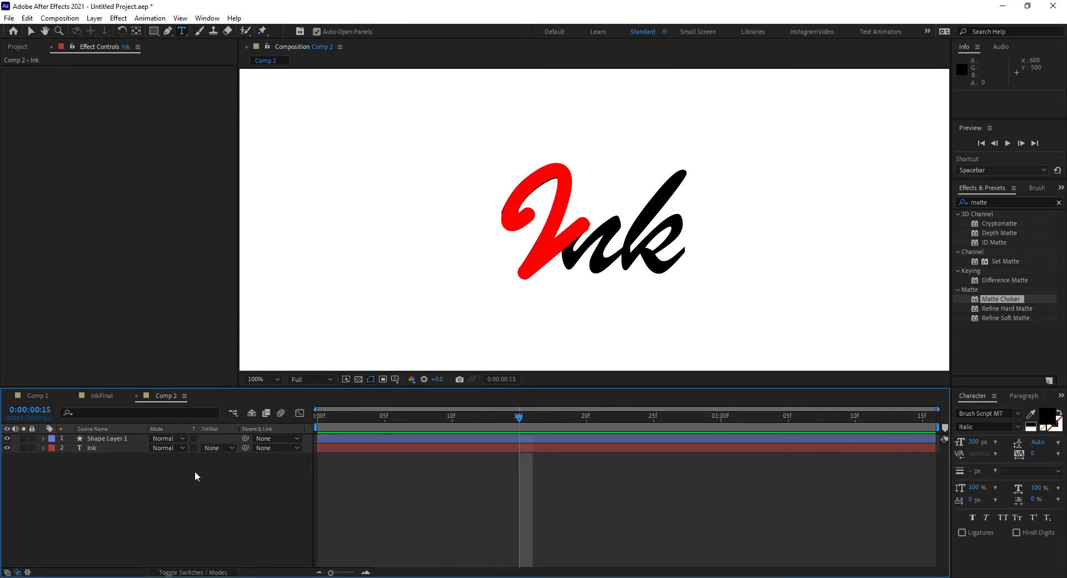
Step: Try Shape Layer 1 as Ink's Alpha Matte, then set the track matte back to None
left_click(183, 447)
left_click(215, 448)
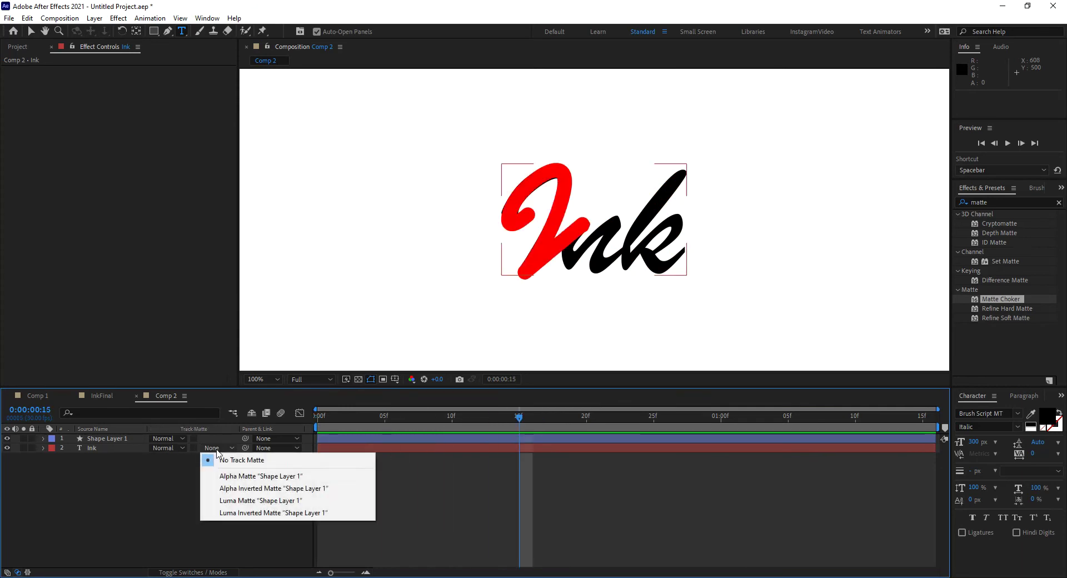
left_click(230, 476)
mouse_move(428, 416)
left_mouse_down()
mouse_move(766, 433)
mouse_move(369, 450)
mouse_move(564, 448)
left_mouse_up()
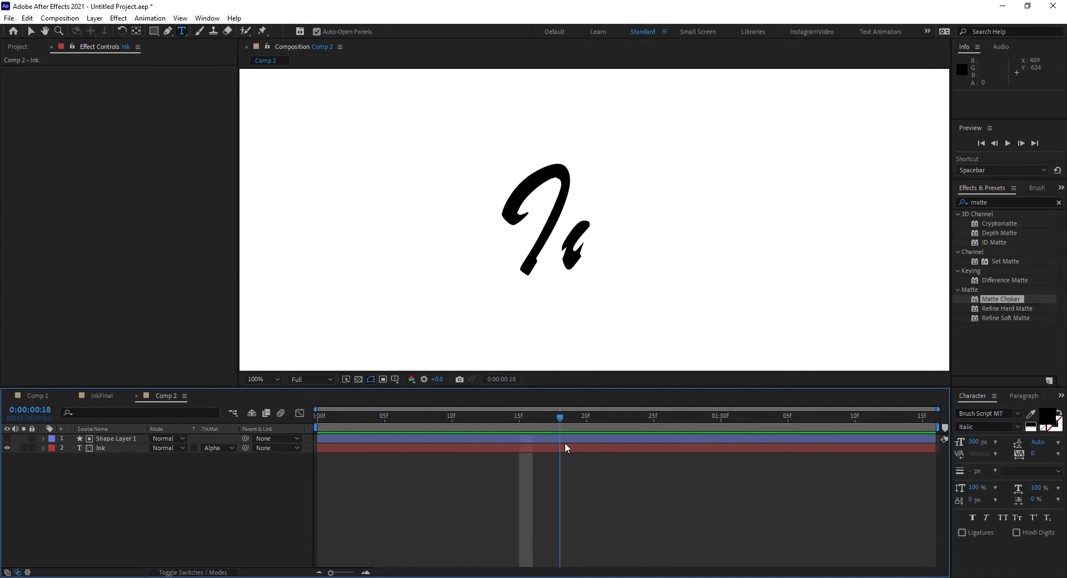
left_click(225, 448)
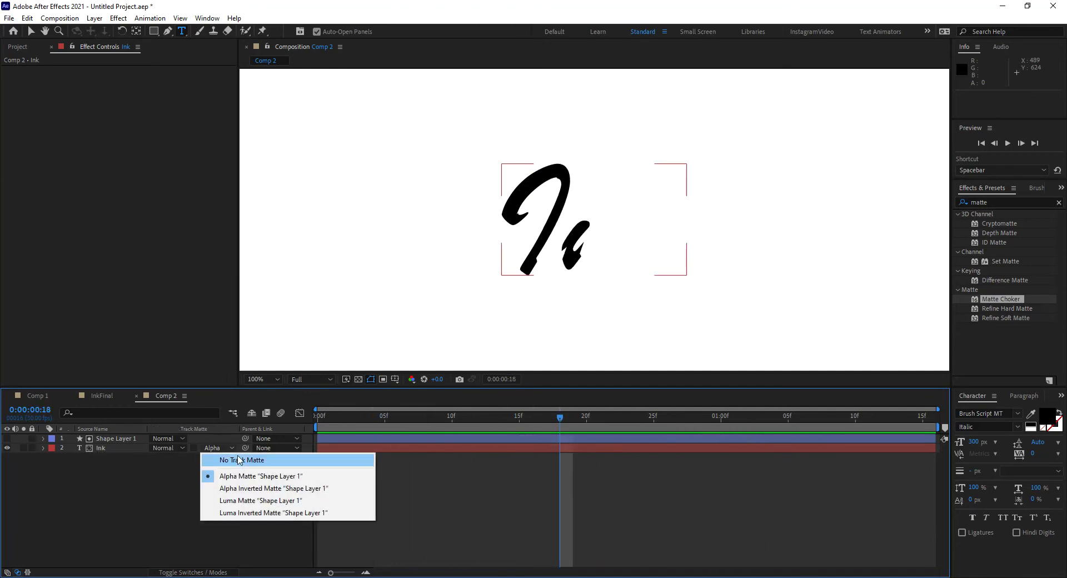
left_click(235, 460)
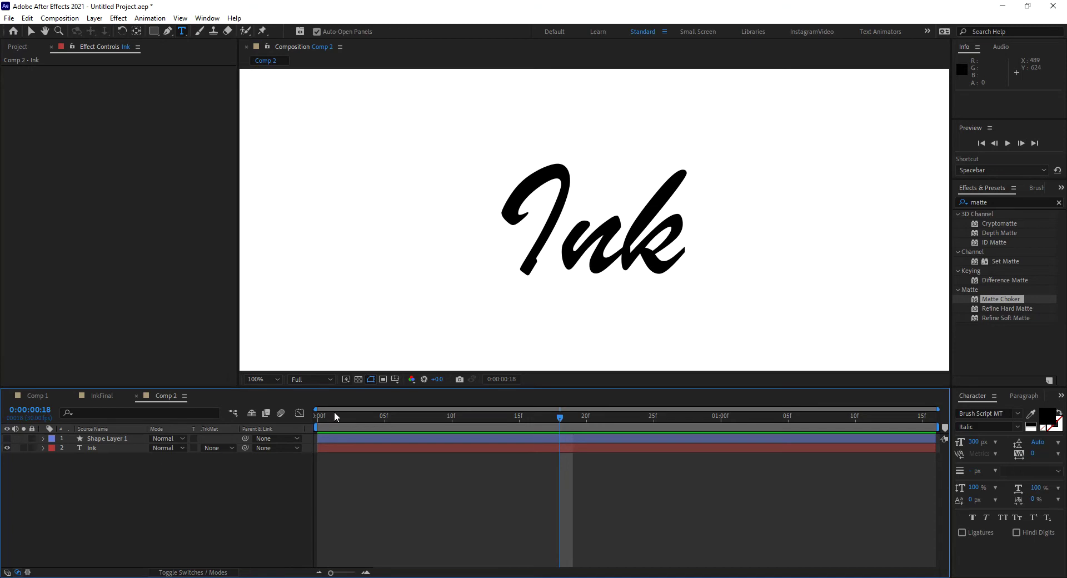
mouse_move(334, 415)
left_mouse_down()
mouse_move(412, 425)
mouse_move(289, 433)
left_mouse_up()
left_click(331, 448)
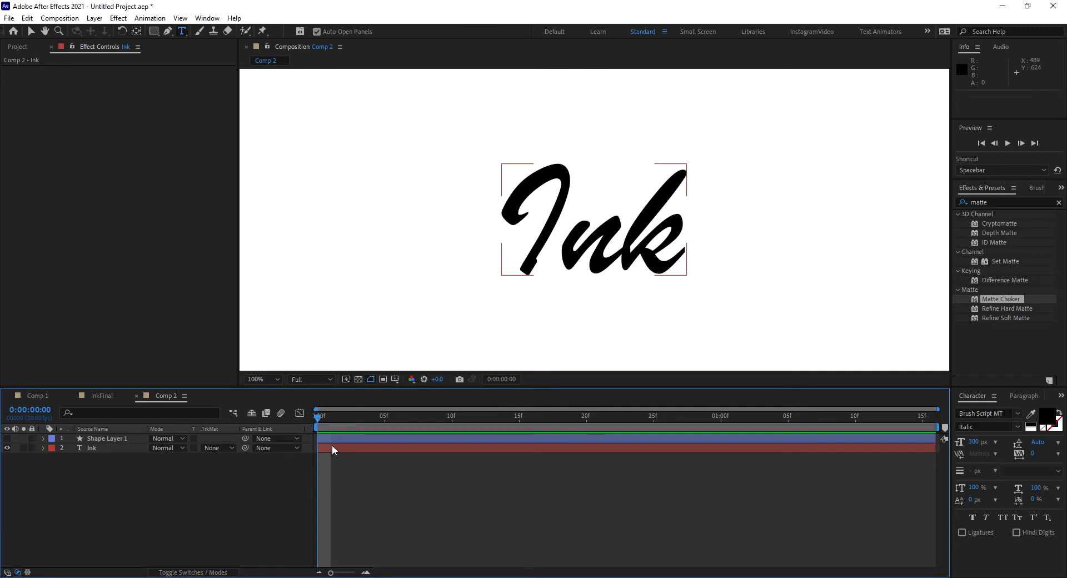
Step: Add Adjustment Layer 3 on top of Shape Layer 1 and Ink, and select it
left_click(189, 486)
right_click(218, 486)
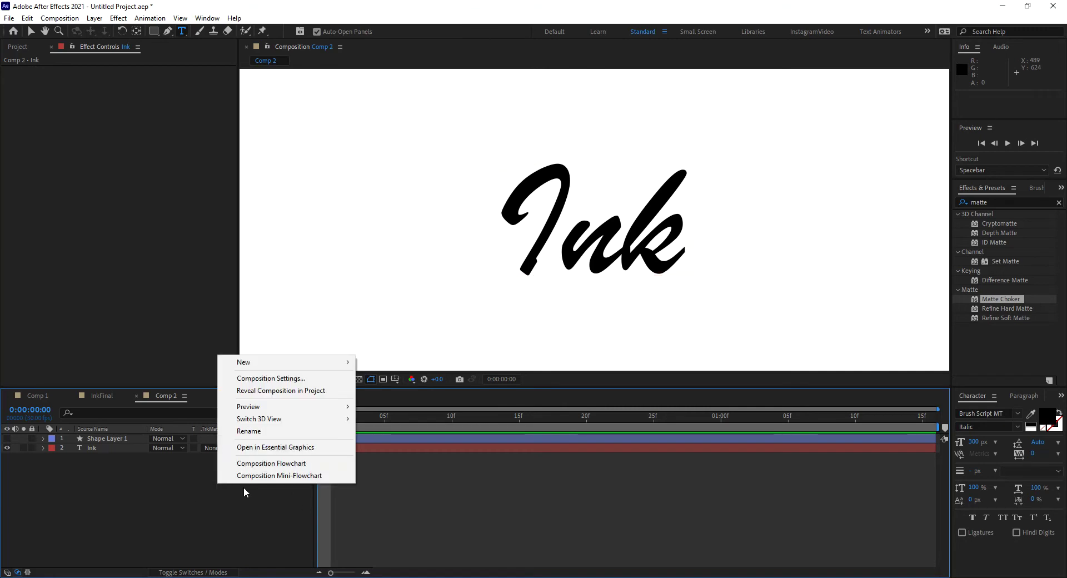
mouse_move(278, 368)
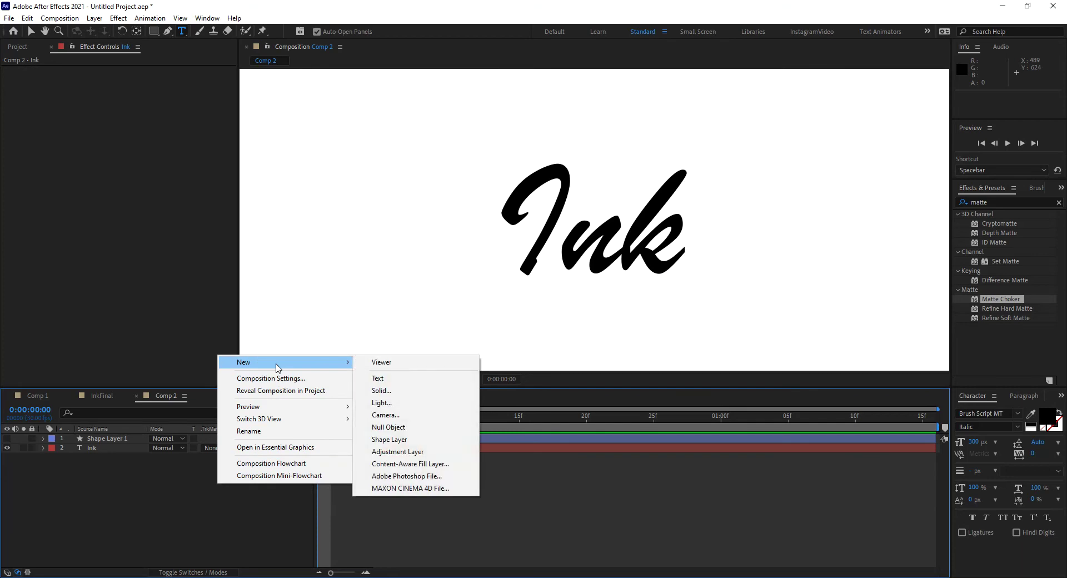
left_click(408, 452)
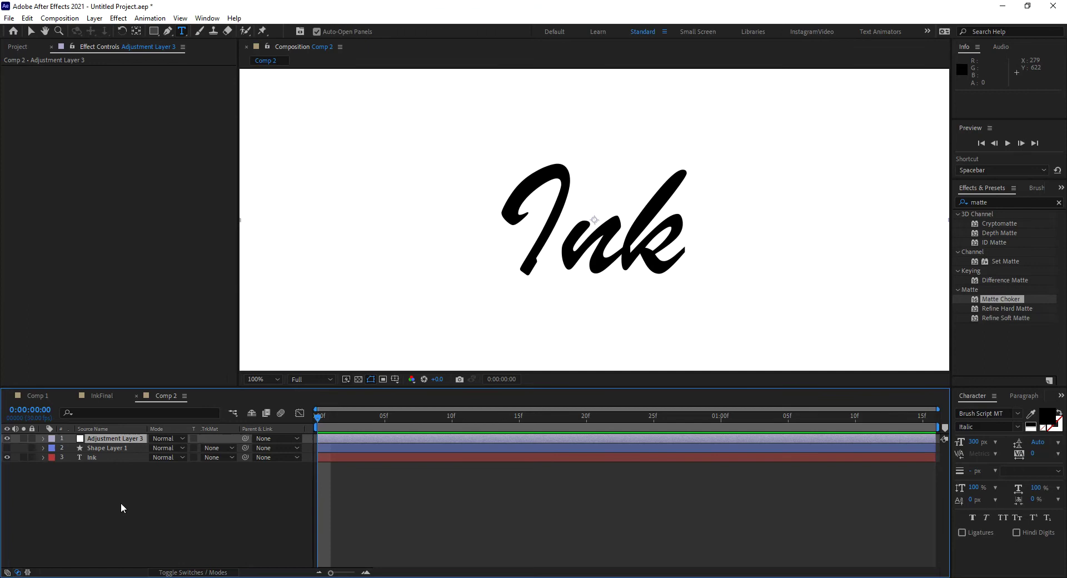
left_click(101, 456)
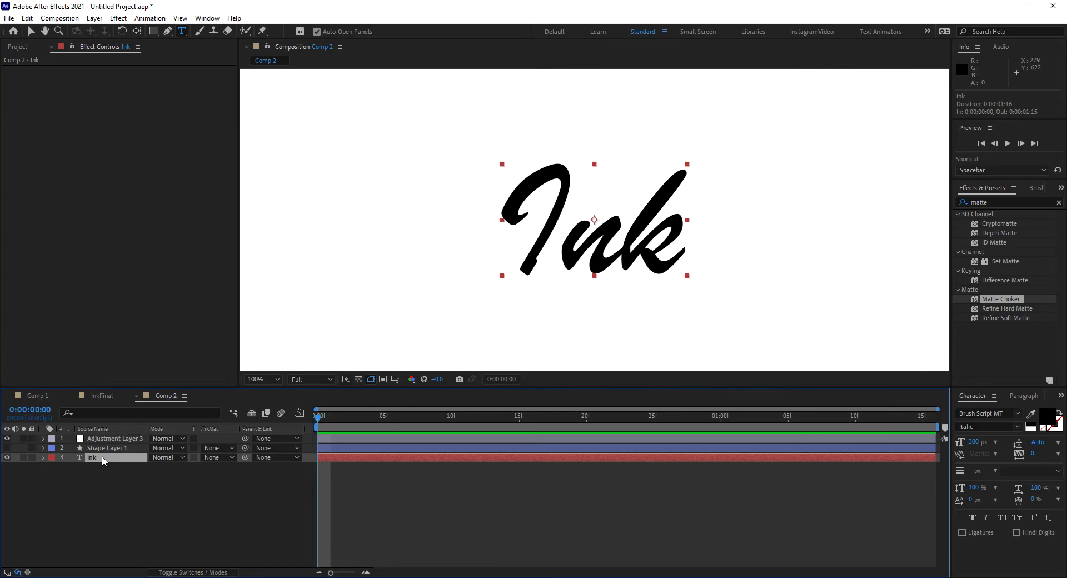
left_click(130, 439)
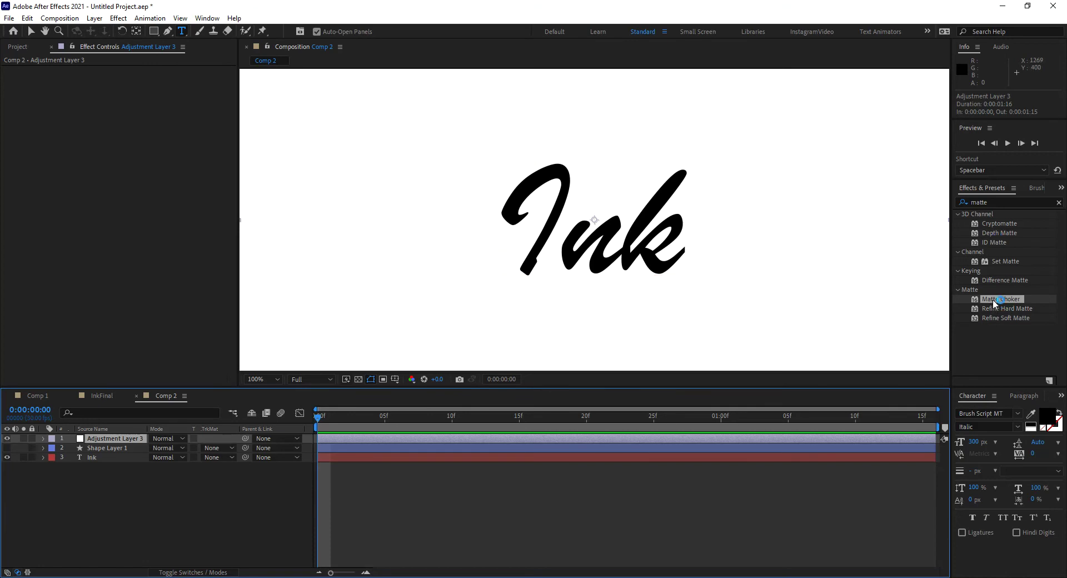
Step: Apply Matte Choker at defaults (Choke 1 at 75) to Adjustment Layer 3 and check frame 24
left_click_drag(989, 300, 129, 439)
key("v")
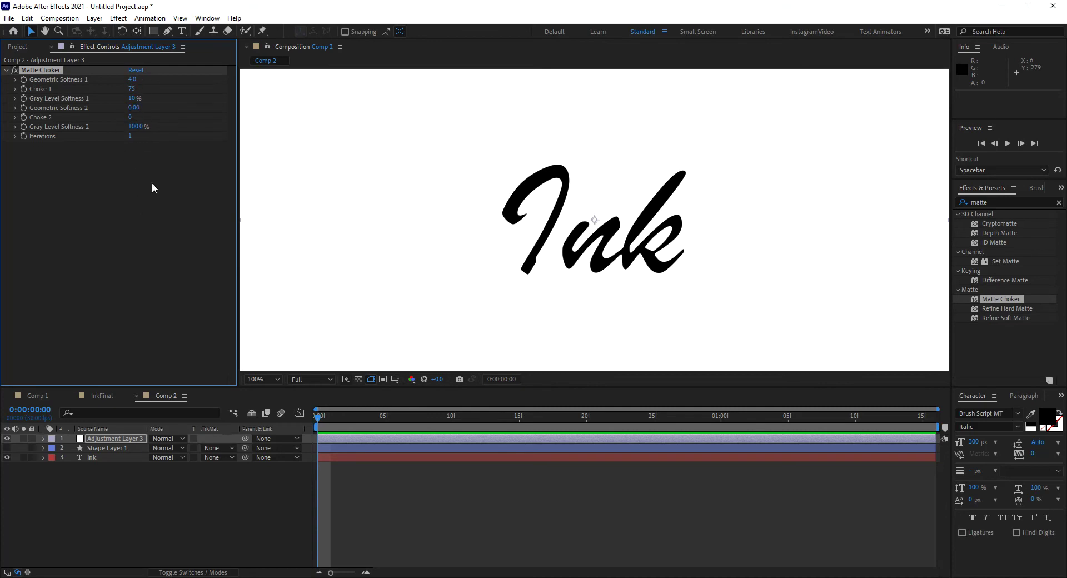
left_click_drag(326, 416, 935, 513)
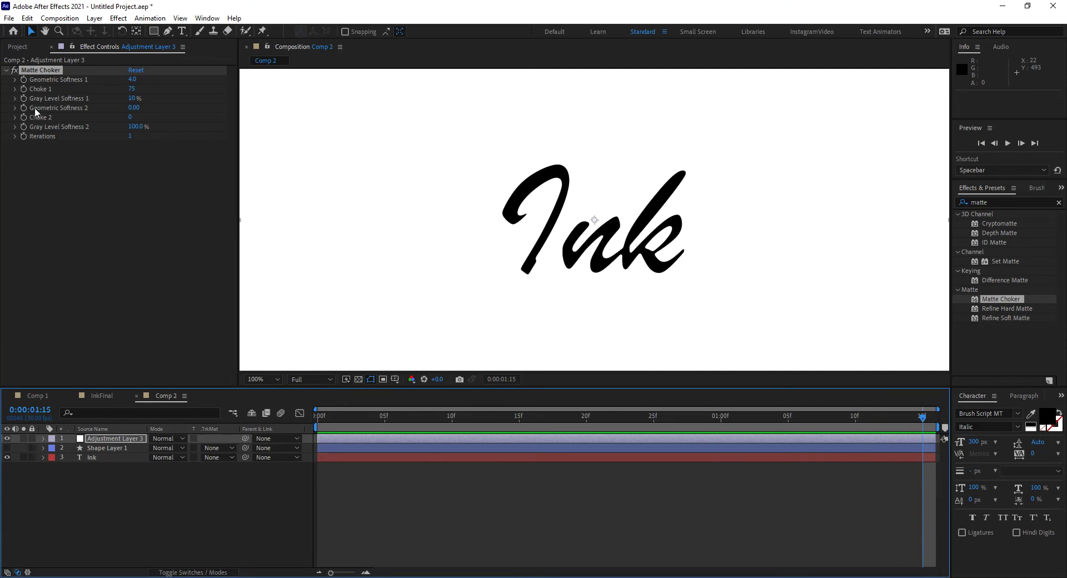
left_click(23, 80)
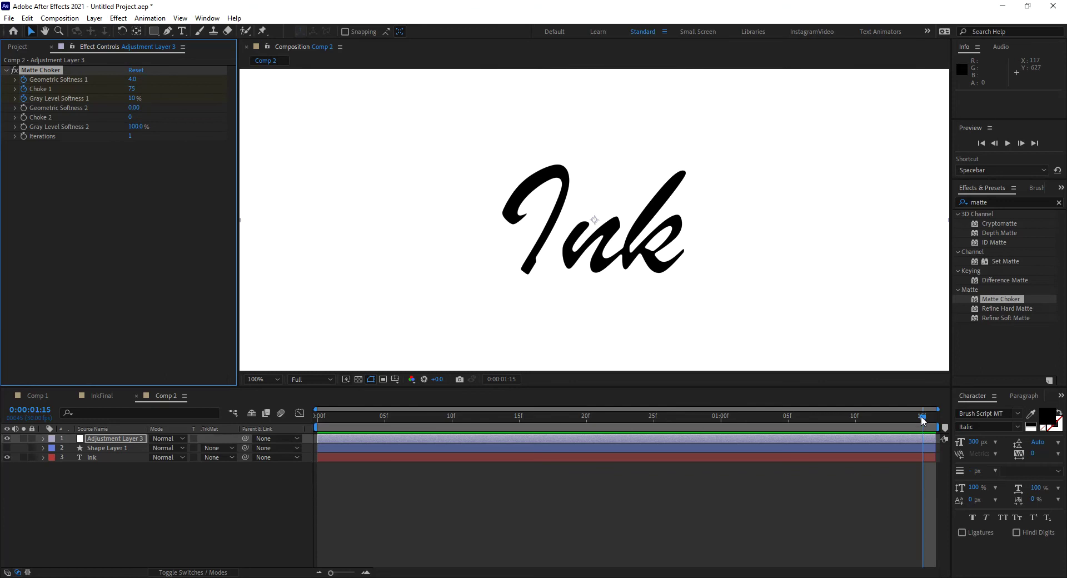
mouse_move(921, 416)
left_mouse_down()
mouse_move(828, 416)
mouse_move(922, 416)
left_mouse_up()
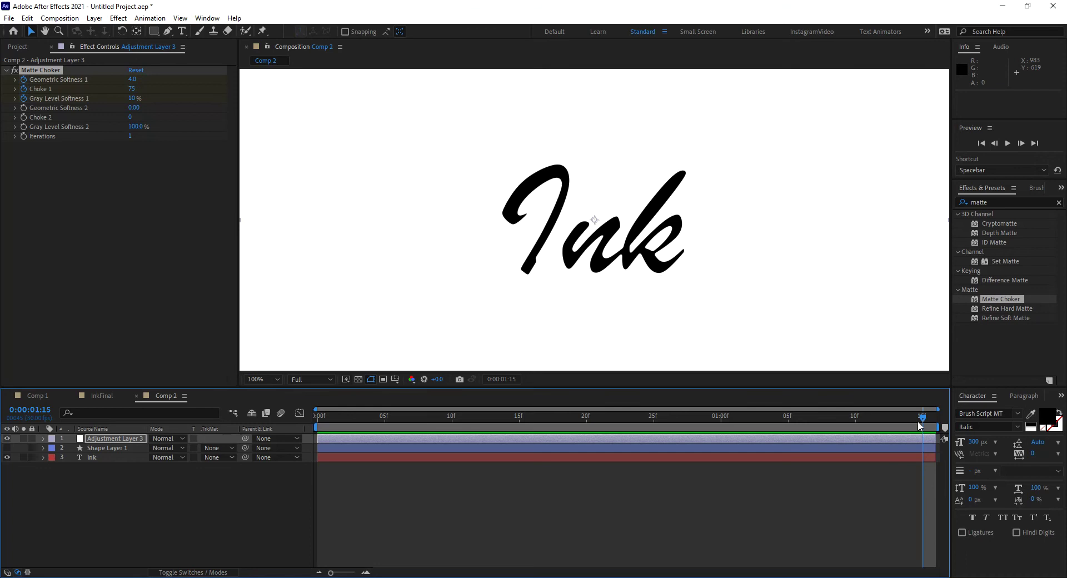
key("space")
key("space")
key("Home")
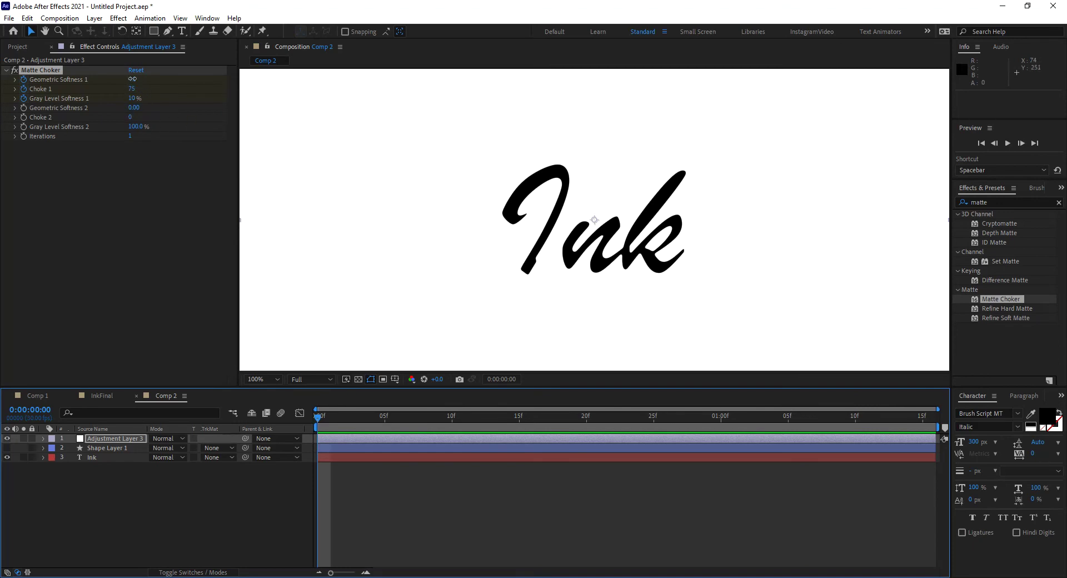
Step: Set Matte Choker Geometric Softness 1 to about 30, Choke 1 to about 127, Gray Level Softness 1 to 0%
left_click_drag(132, 81, 278, 87)
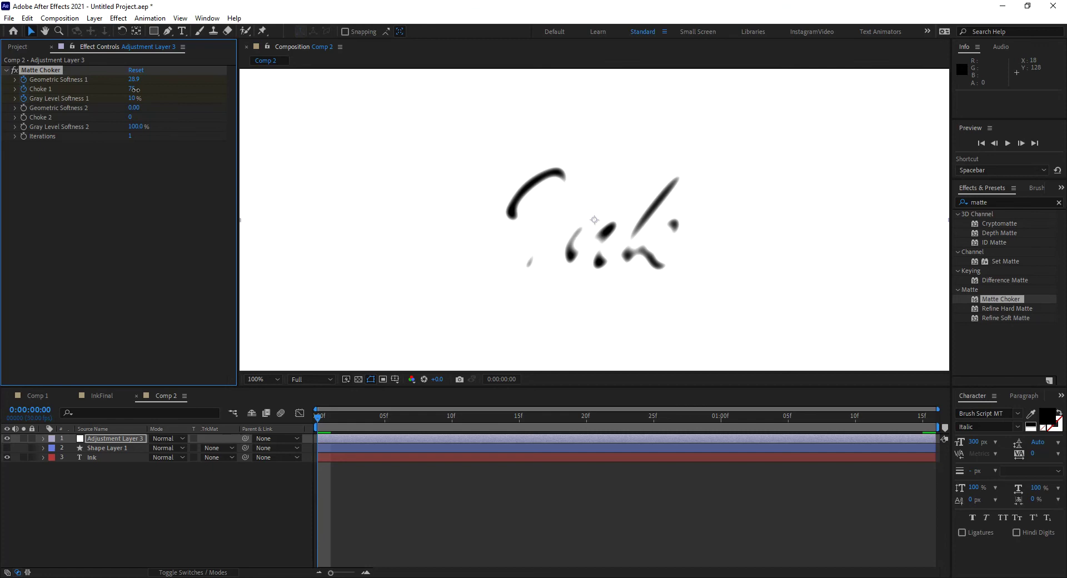
left_click_drag(135, 89, 165, 90)
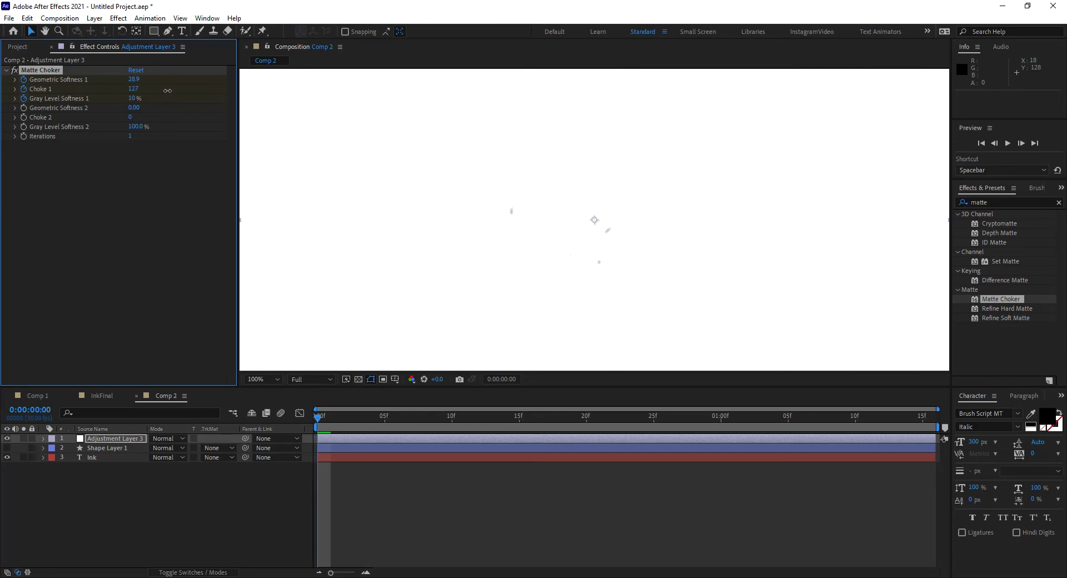
left_click_drag(134, 78, 141, 79)
left_click_drag(134, 101, 124, 100)
Step: Scrub the timeline to preview the Ink lettering growing from fragments to full letters
left_click_drag(325, 419, 575, 441)
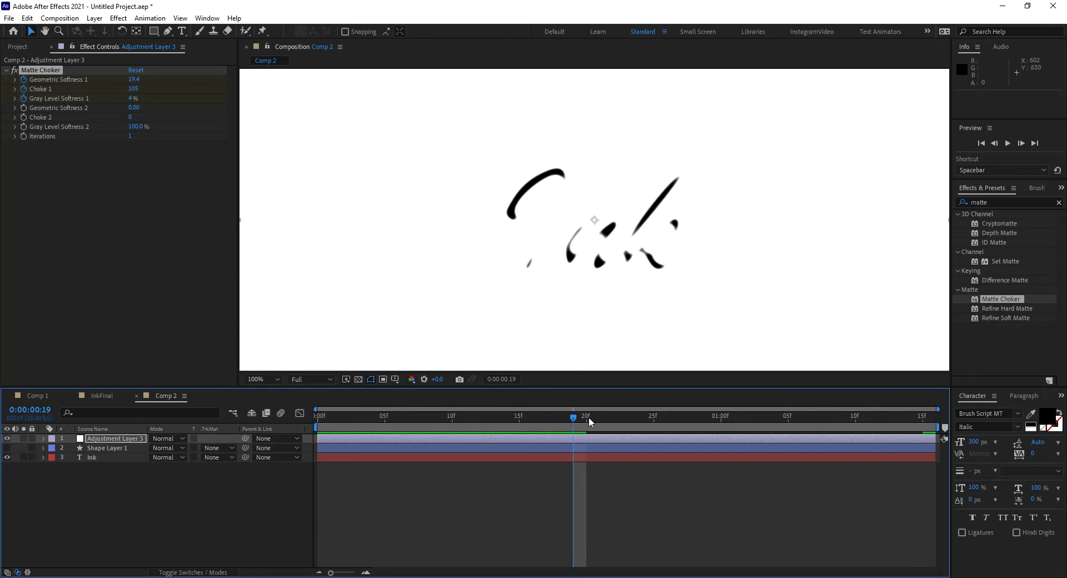
mouse_move(589, 416)
left_mouse_down()
mouse_move(923, 450)
mouse_move(596, 442)
mouse_move(681, 445)
left_mouse_up()
left_click(74, 104)
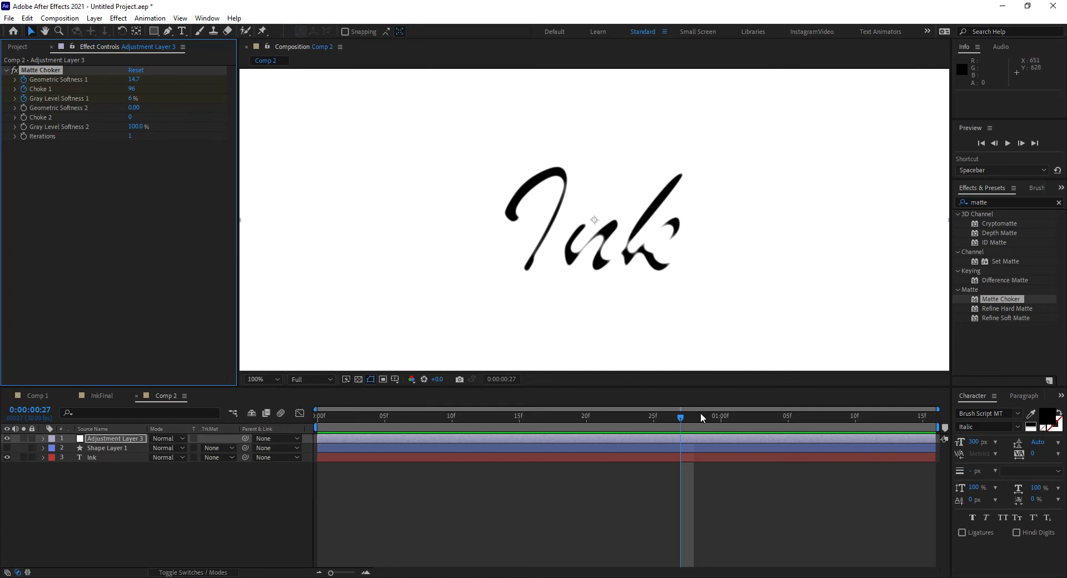
left_click_drag(705, 416, 926, 416)
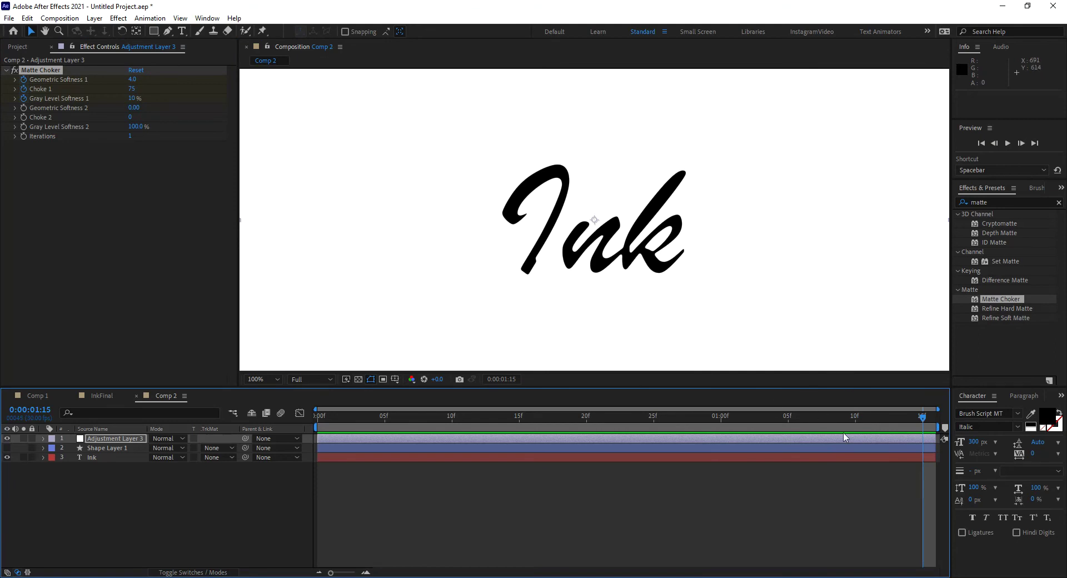
mouse_move(616, 414)
left_mouse_down()
mouse_move(225, 440)
mouse_move(748, 418)
mouse_move(929, 430)
mouse_move(424, 432)
mouse_move(901, 436)
mouse_move(535, 448)
mouse_move(925, 453)
mouse_move(475, 472)
mouse_move(923, 474)
left_mouse_up()
Step: Apply Turbulent Displace to the adjustment layer, keeping Amount at 50 after testing other values
left_click(998, 204)
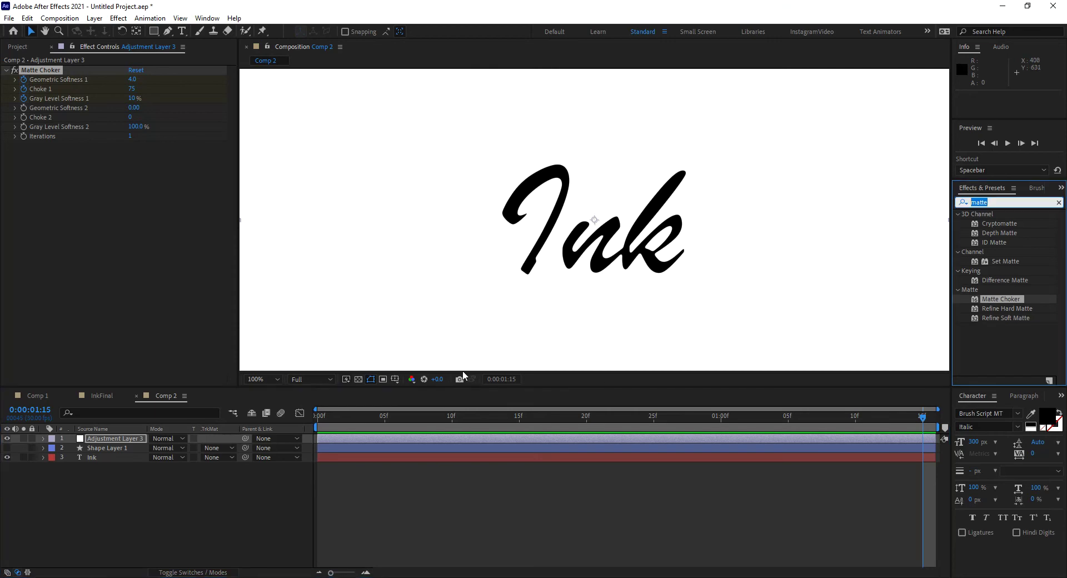
type("turbul")
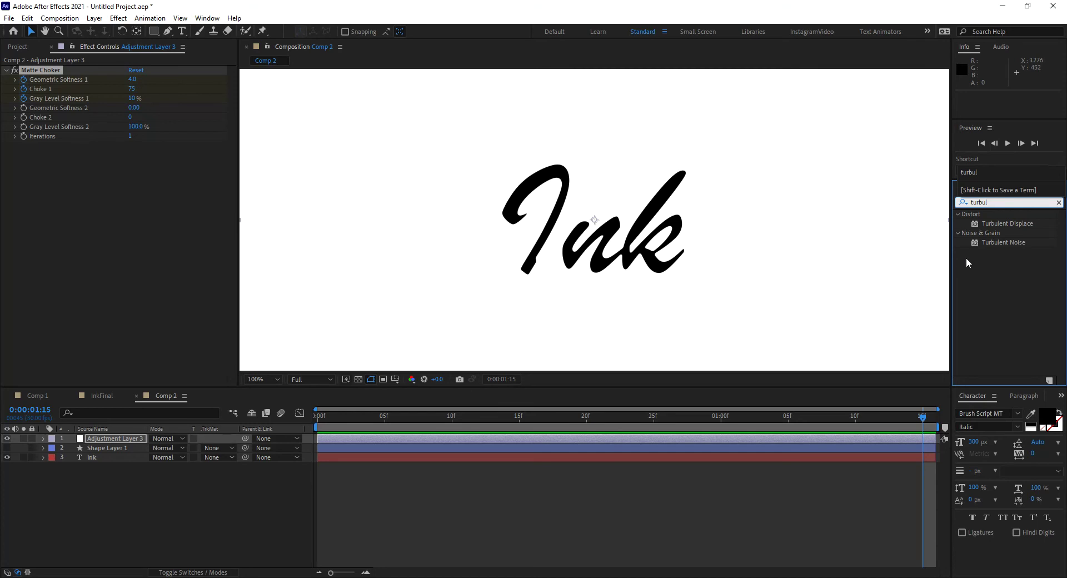
left_click_drag(986, 225, 149, 252)
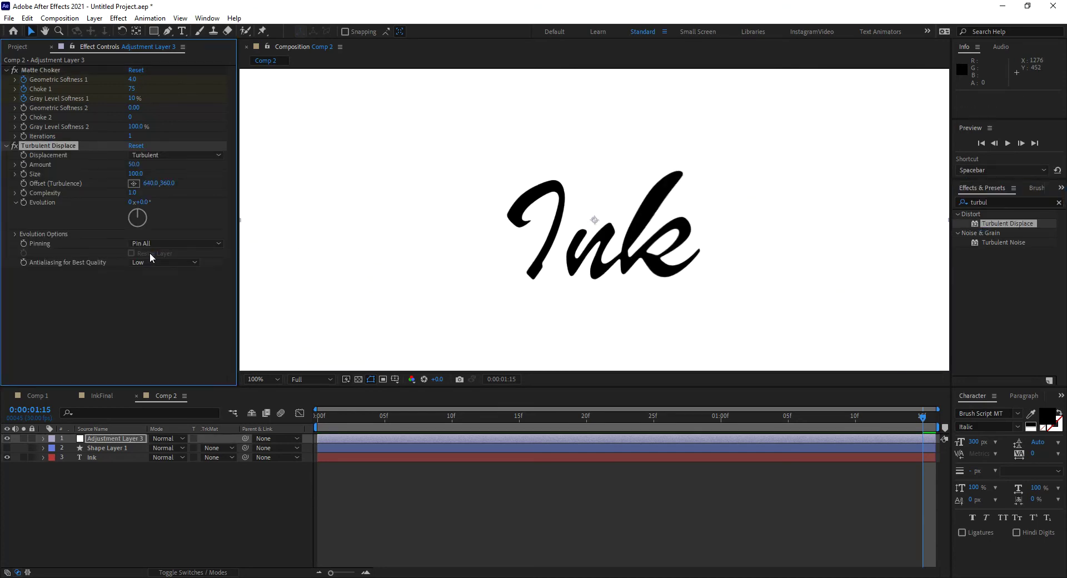
left_click_drag(138, 167, 9, 191)
key("ctrl+z")
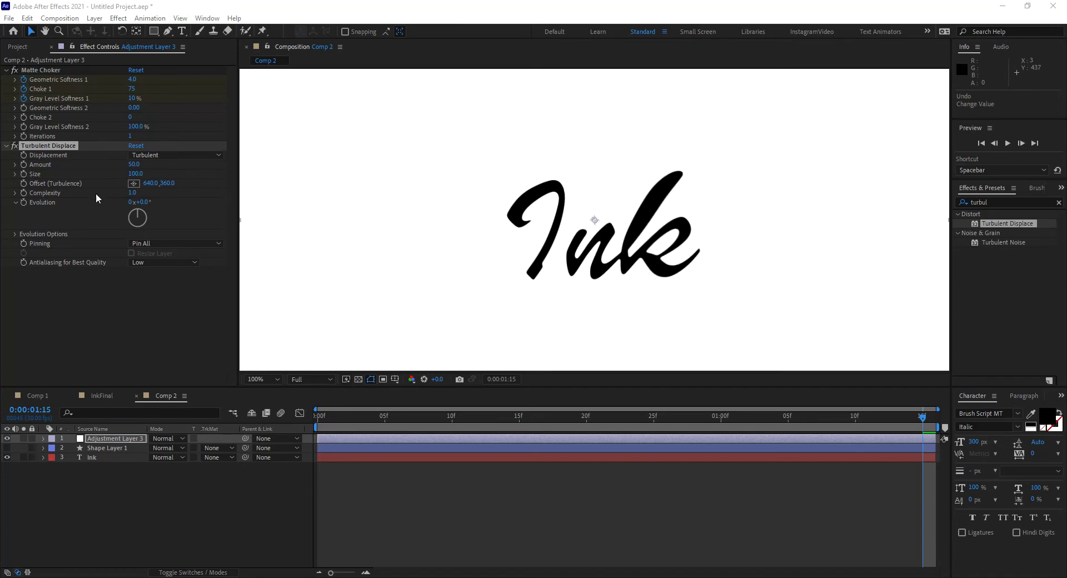
mouse_move(134, 165)
left_mouse_down()
mouse_move(183, 167)
mouse_move(35, 174)
left_mouse_up()
key("ctrl+z")
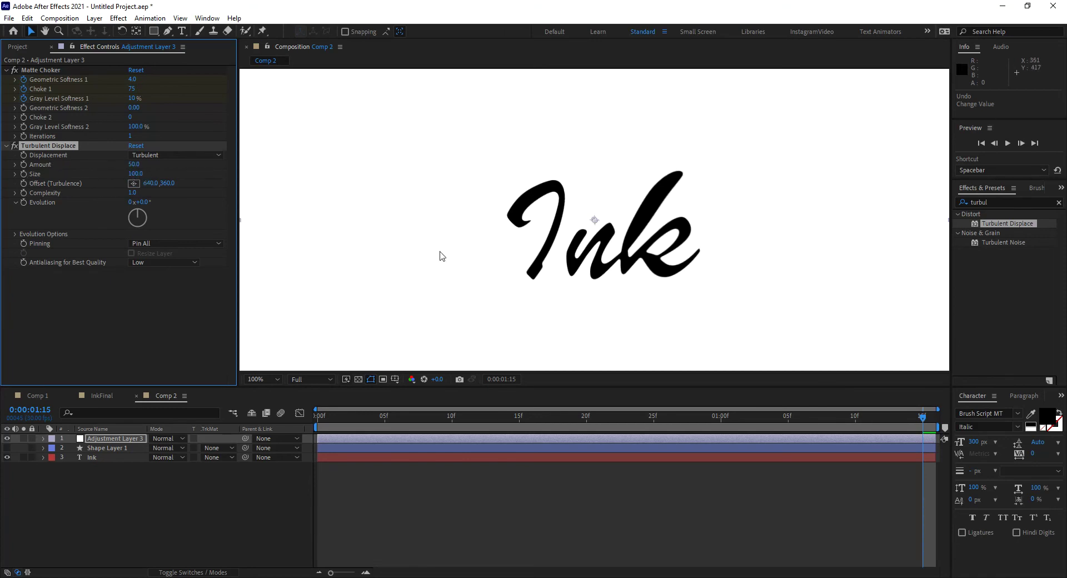
Step: Set the Turbulent Displace Size to 3 for ragged letter edges
left_click_drag(137, 174, 85, 192)
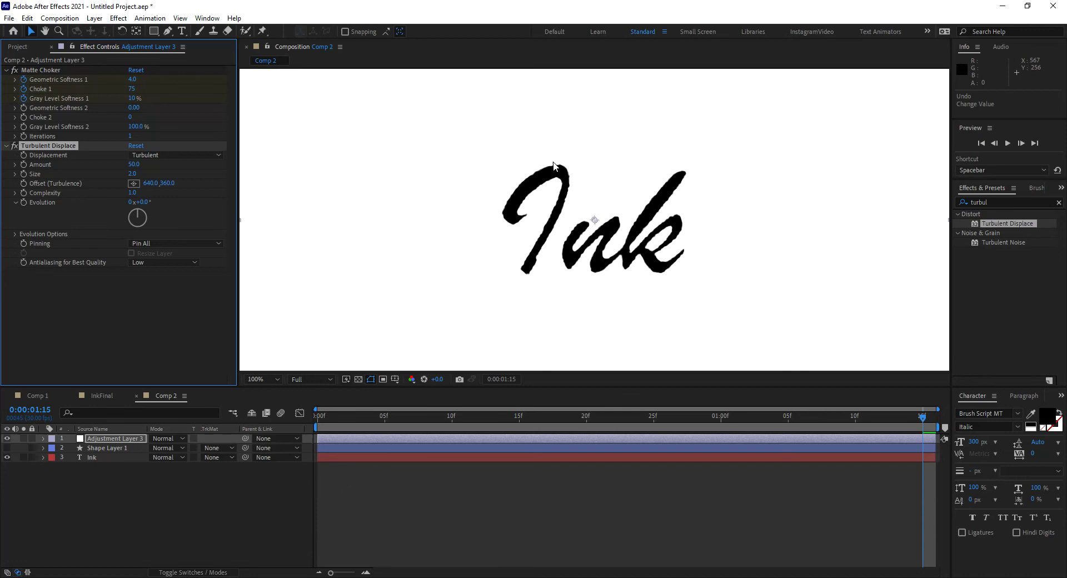
key("period")
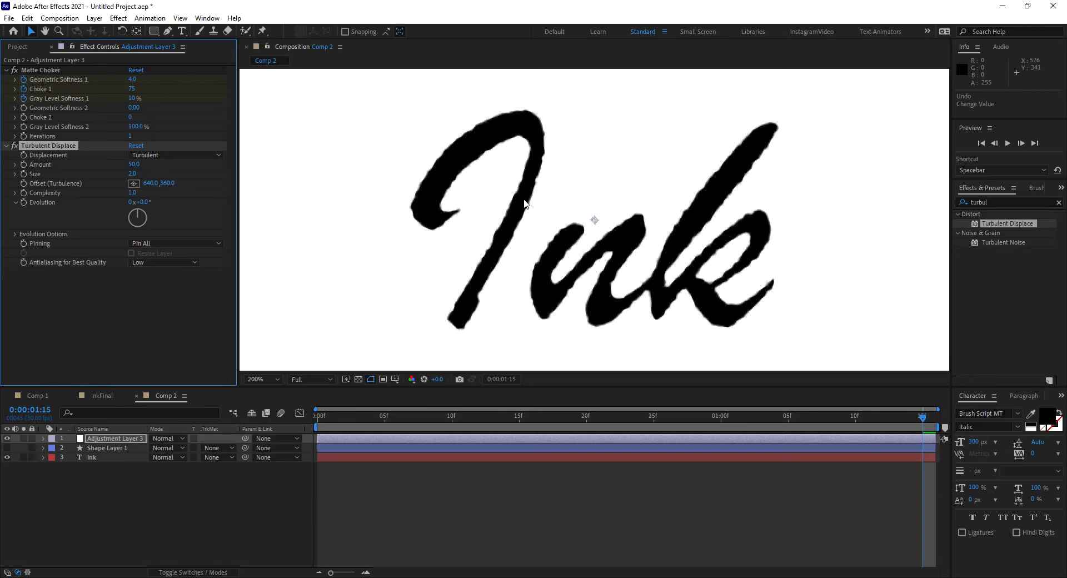
key("comma")
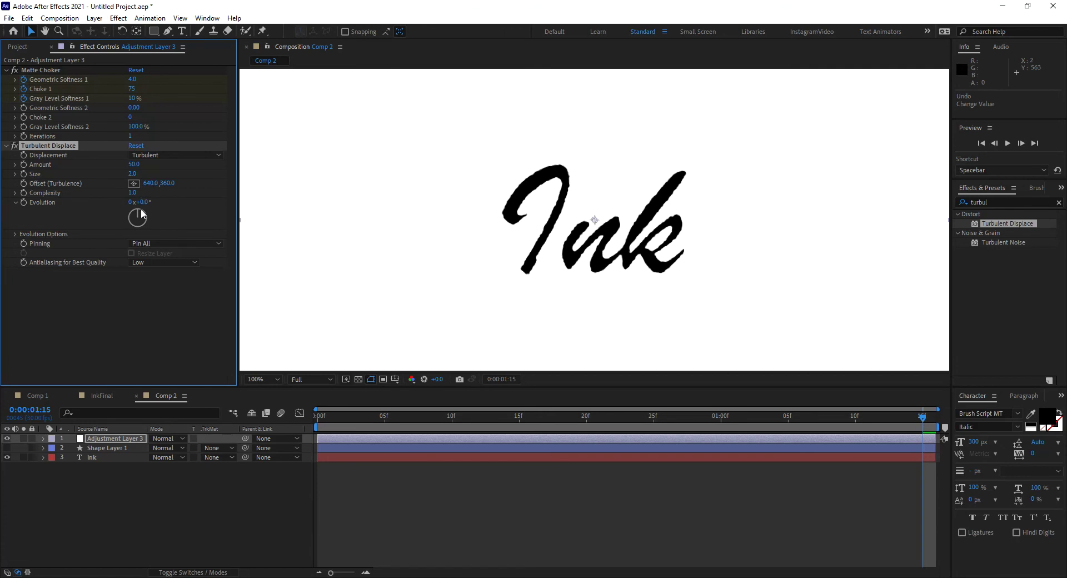
left_click(134, 173)
type("3")
key("Return")
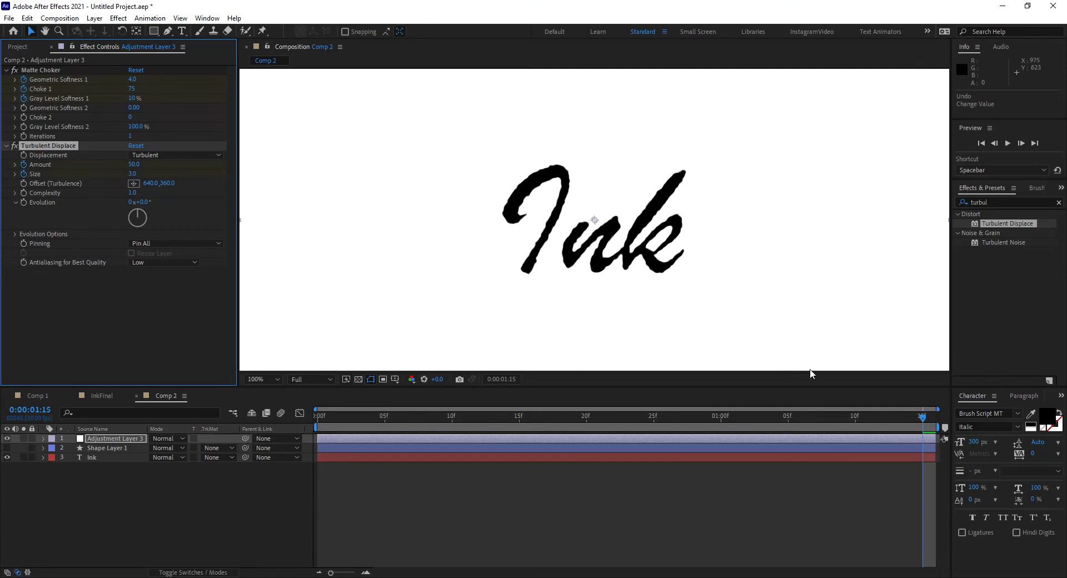
Step: Keyframe Turbulent Displace Amount at 0 on the first frame
left_click(916, 424)
key("Home")
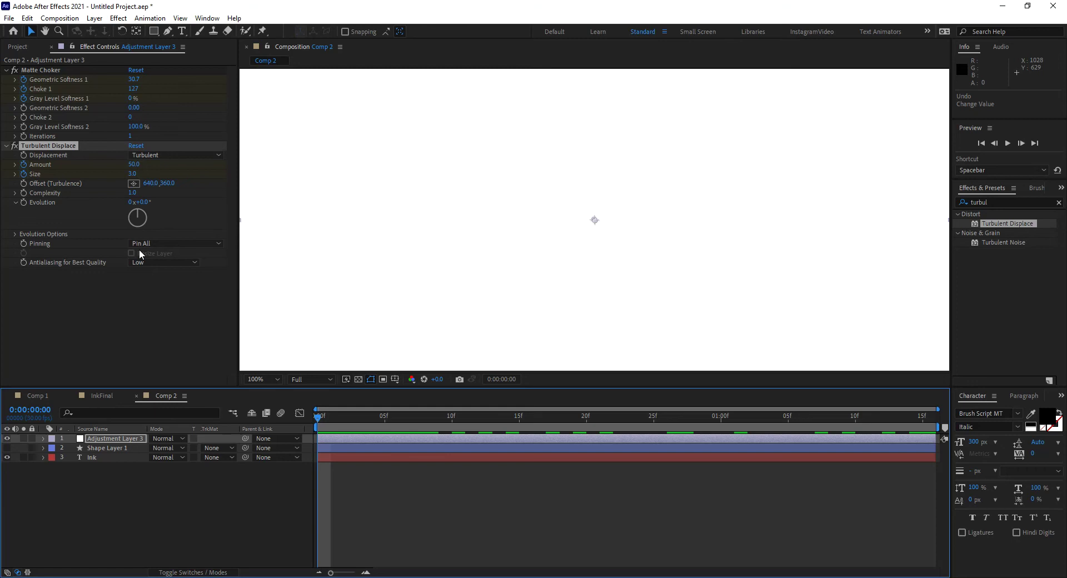
left_click(134, 166)
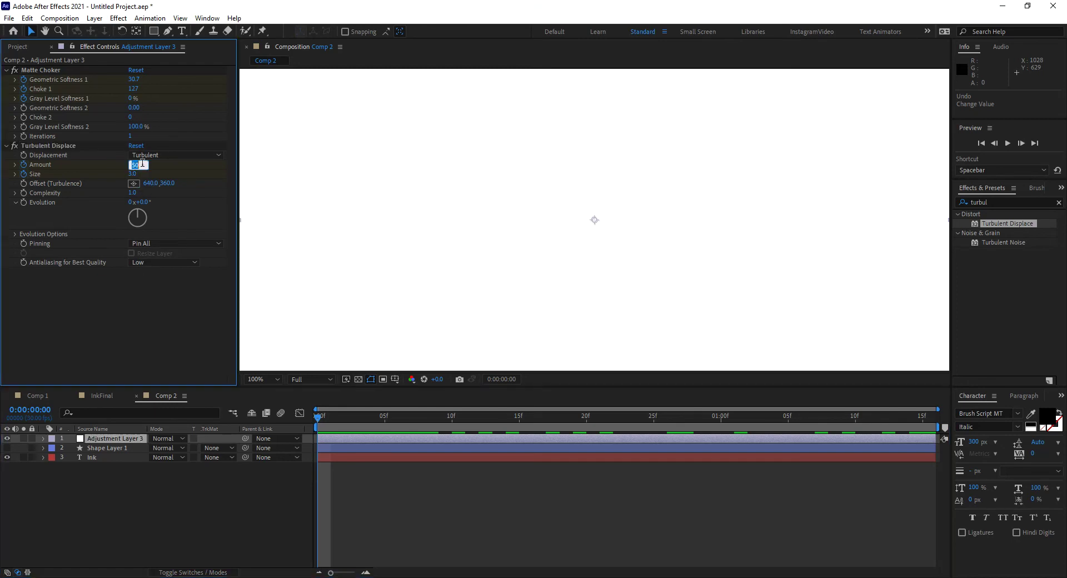
type("0")
key("Return")
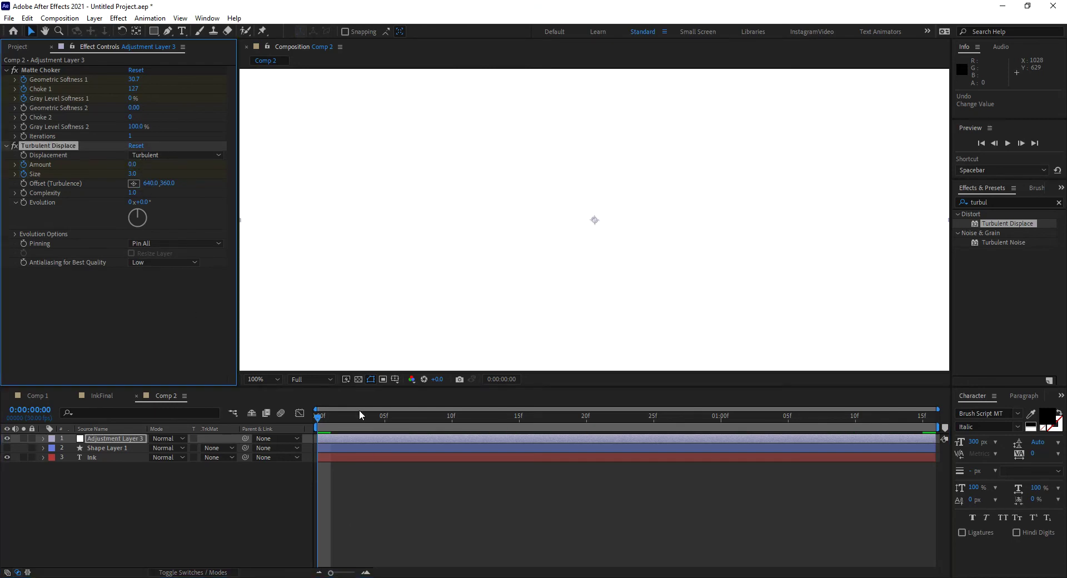
Step: Scrub through the reveal to check the distortion rising to 50 at the end
left_click_drag(360, 411, 787, 431)
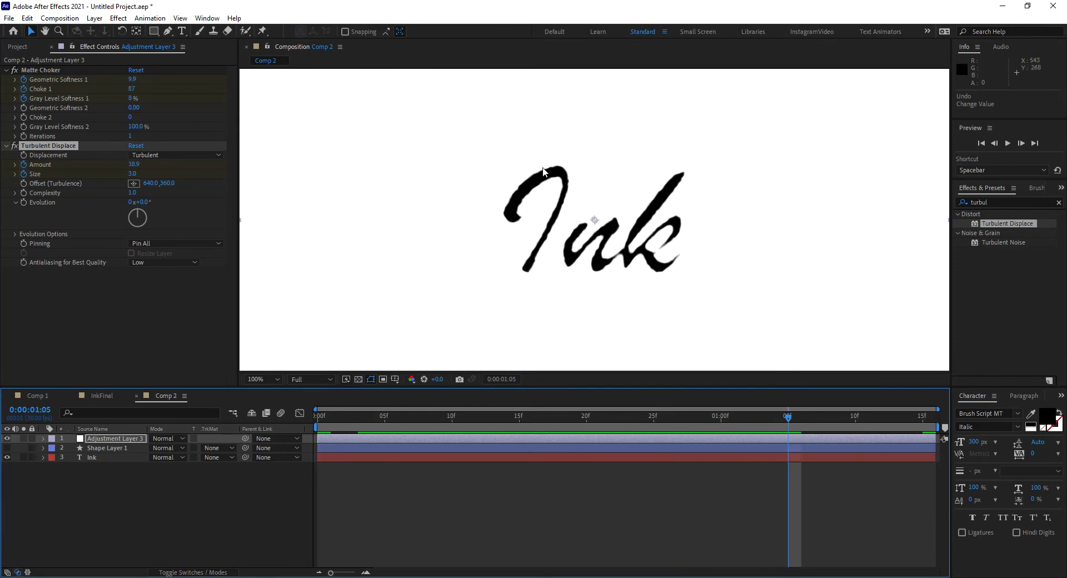
mouse_move(794, 416)
left_mouse_down()
mouse_move(951, 424)
mouse_move(775, 420)
left_mouse_up()
key("period")
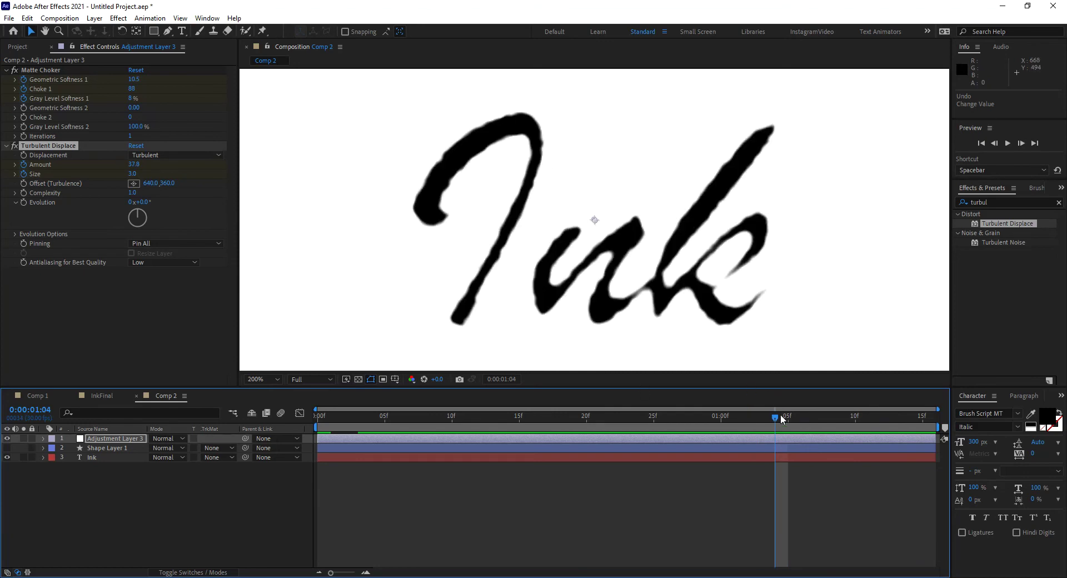
mouse_move(781, 420)
left_mouse_down()
mouse_move(674, 421)
mouse_move(855, 434)
left_mouse_up()
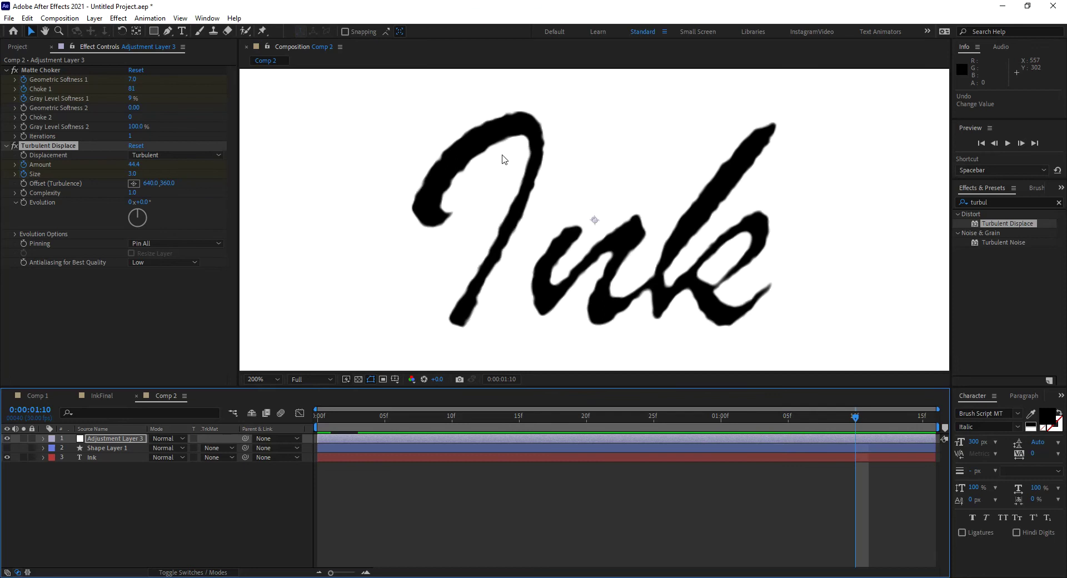
mouse_move(630, 421)
left_mouse_down()
mouse_move(461, 418)
mouse_move(703, 410)
mouse_move(852, 420)
mouse_move(288, 452)
left_mouse_up()
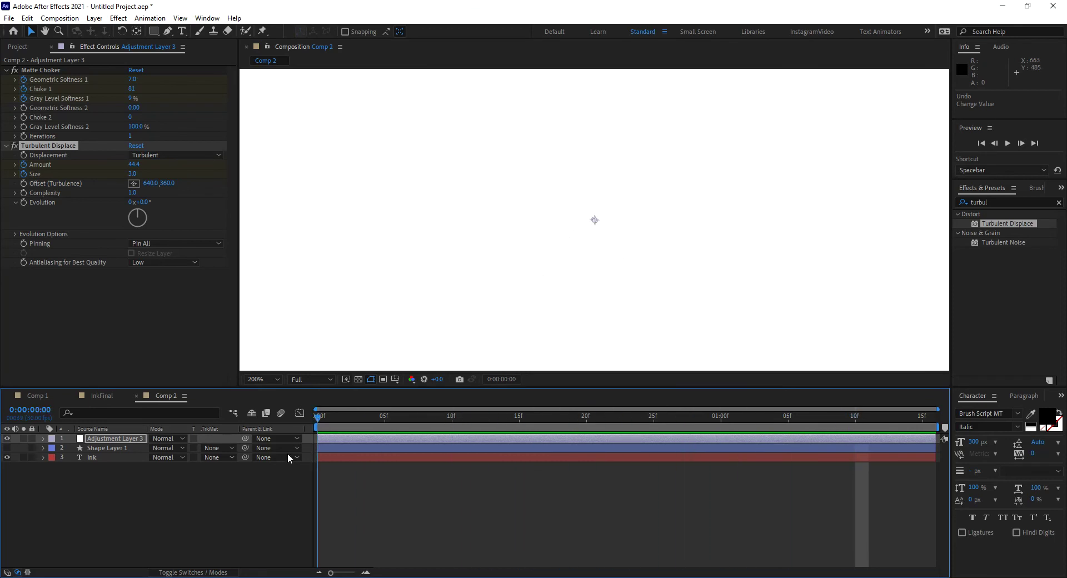
key("End")
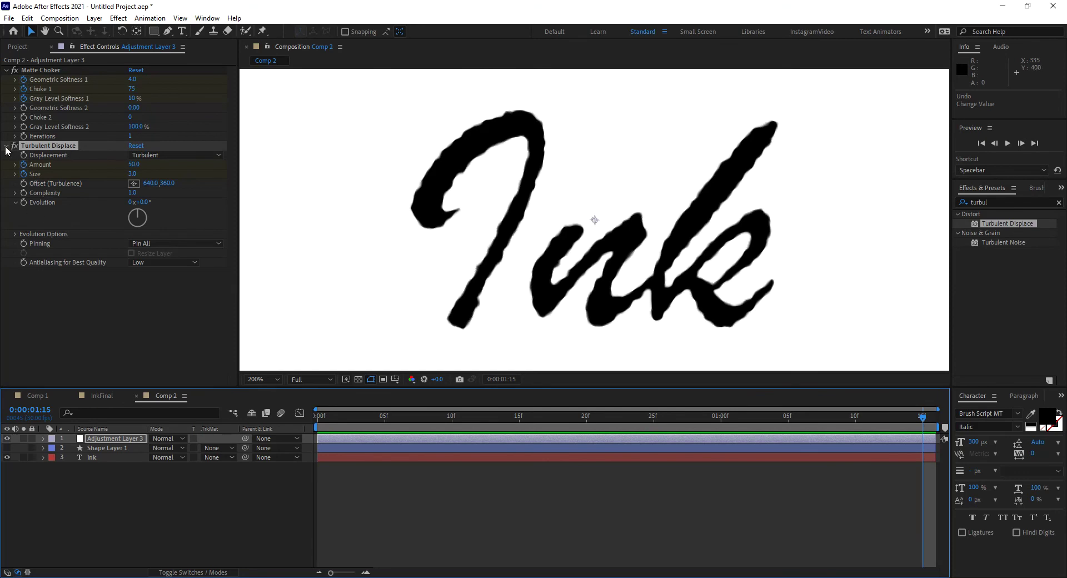
Step: Add CC Radial Blur to the adjustment layer with the Fading Zoom type
left_click(6, 146)
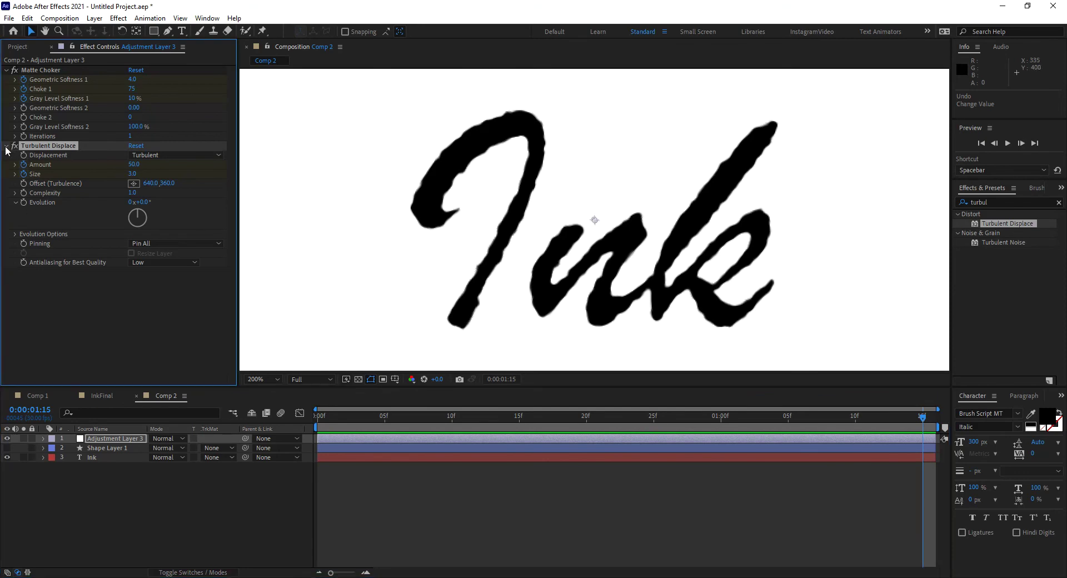
left_click(6, 70)
left_click(1014, 202)
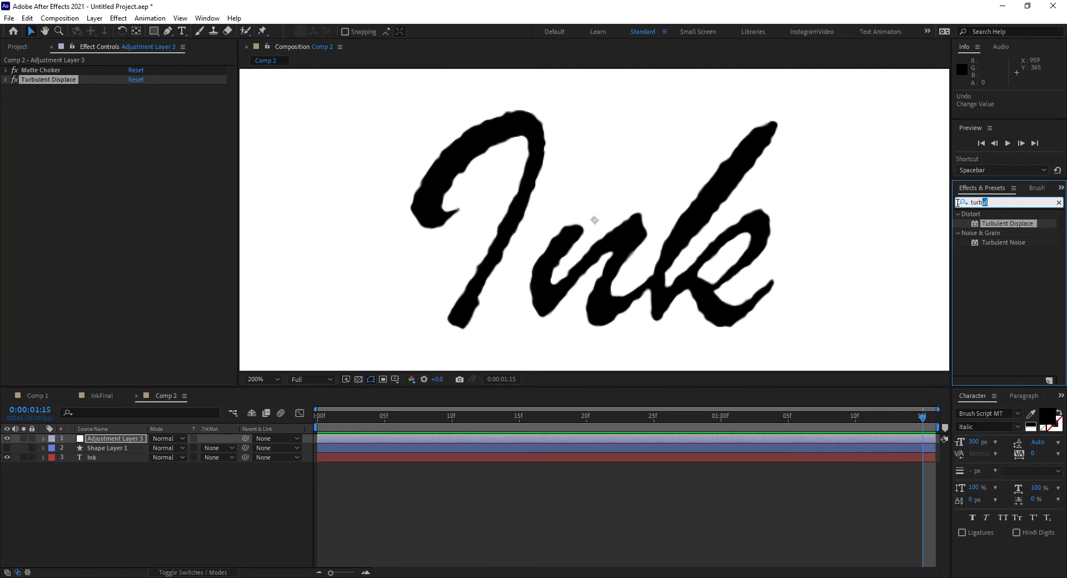
type("c")
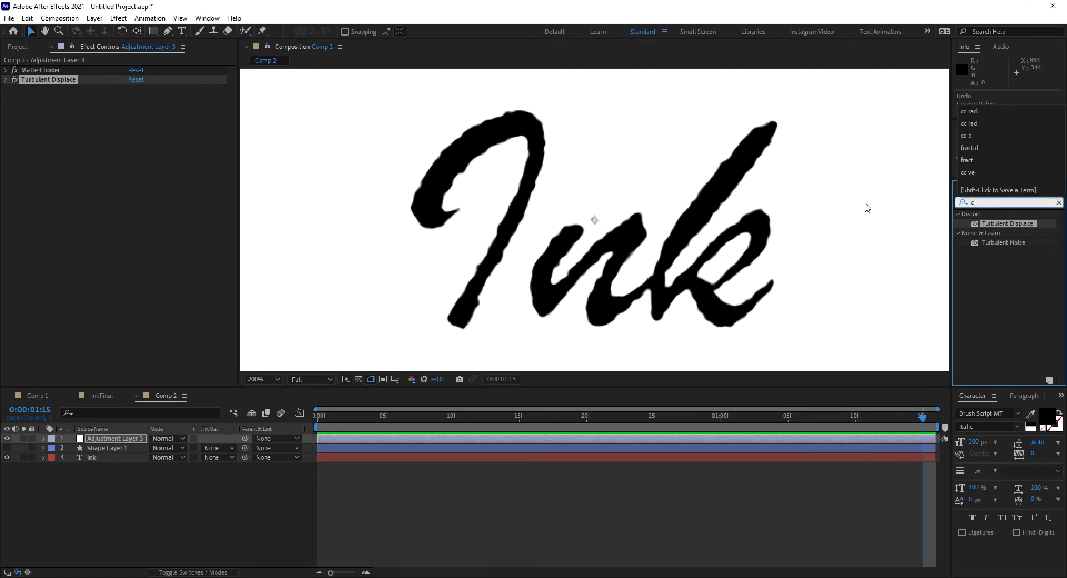
type("c radi")
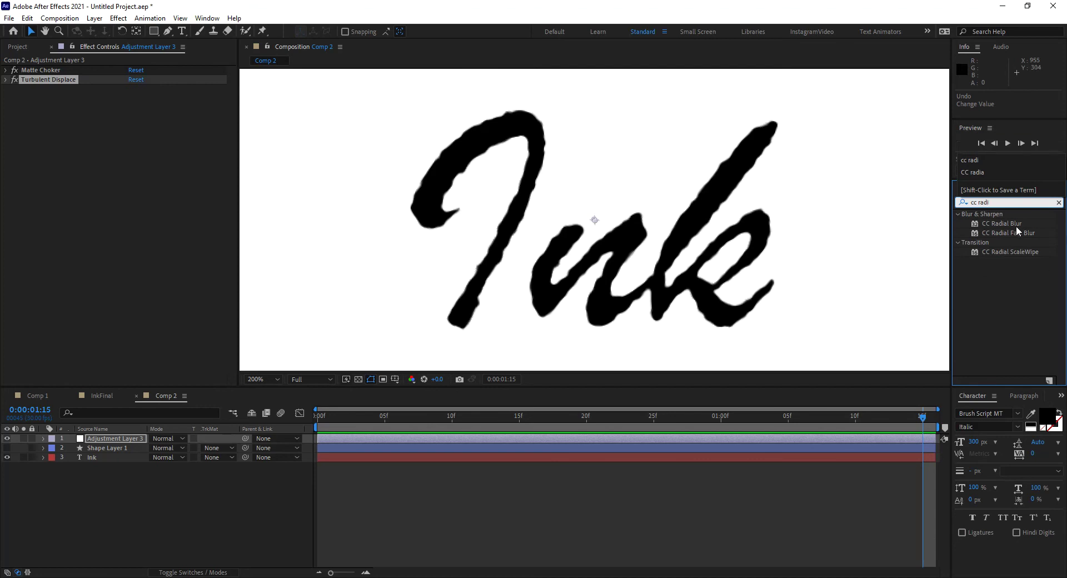
left_click_drag(1014, 222, 155, 254)
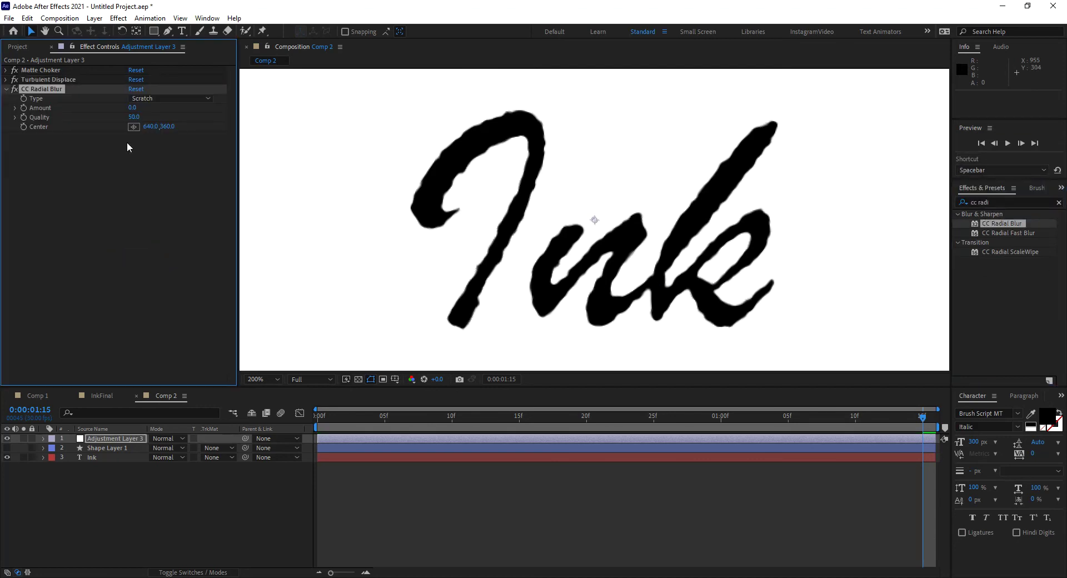
left_click(205, 98)
left_click(189, 124)
left_click_drag(324, 415, 941, 452)
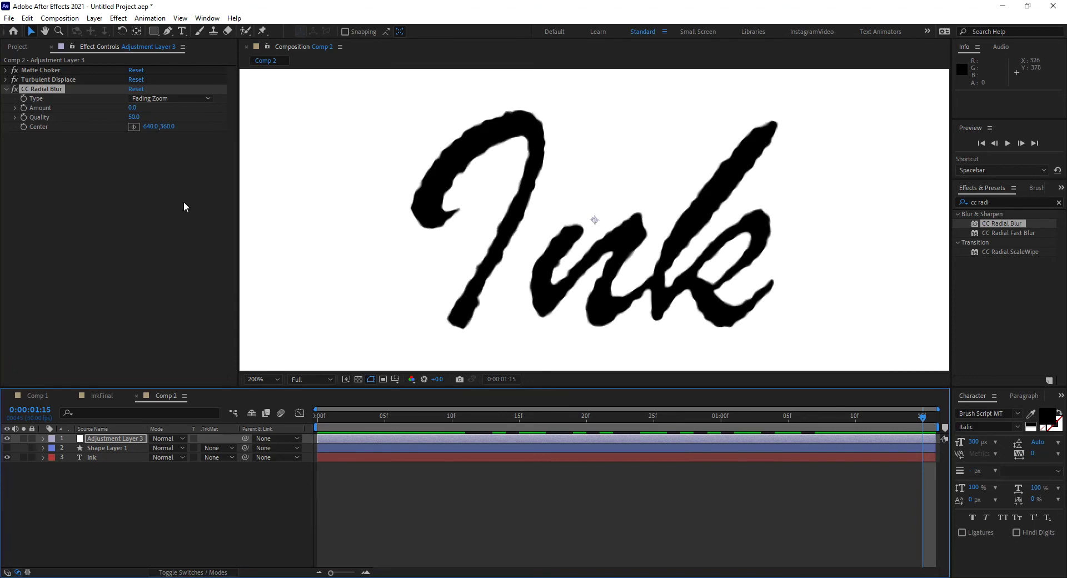
Step: Set CC Radial Blur Amount to 50 at 0:00:01:15, then return to the start
mouse_move(133, 109)
left_mouse_down()
mouse_move(177, 116)
mouse_move(131, 112)
left_mouse_up()
left_click(135, 107)
type("50")
key("Return")
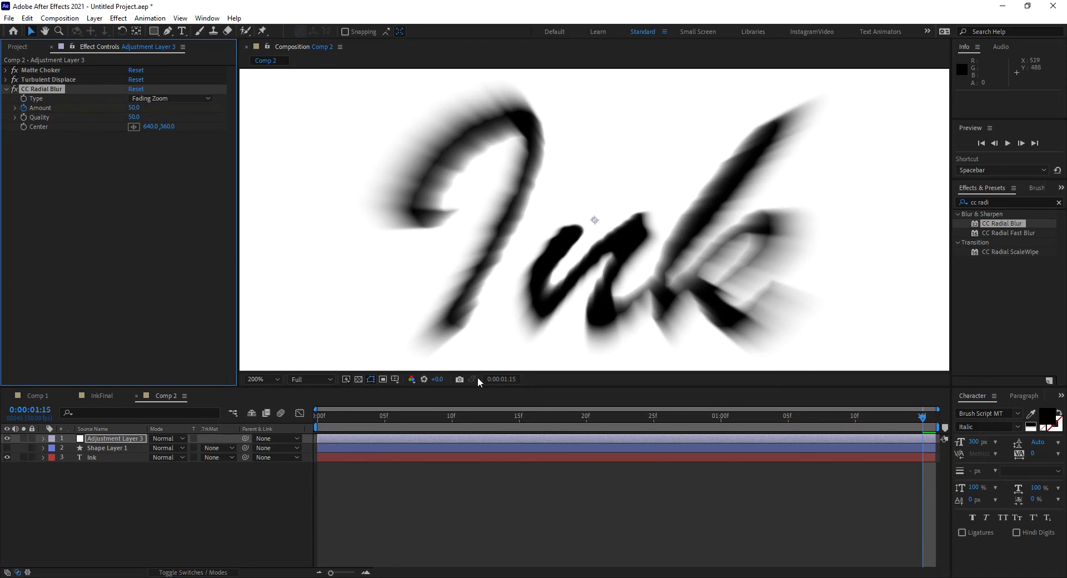
left_click_drag(364, 417, 318, 417)
Step: Set CC Radial Blur Amount to 0 at the first frame and scrub to see the blur grow
left_click(134, 107)
type("0")
key("Return")
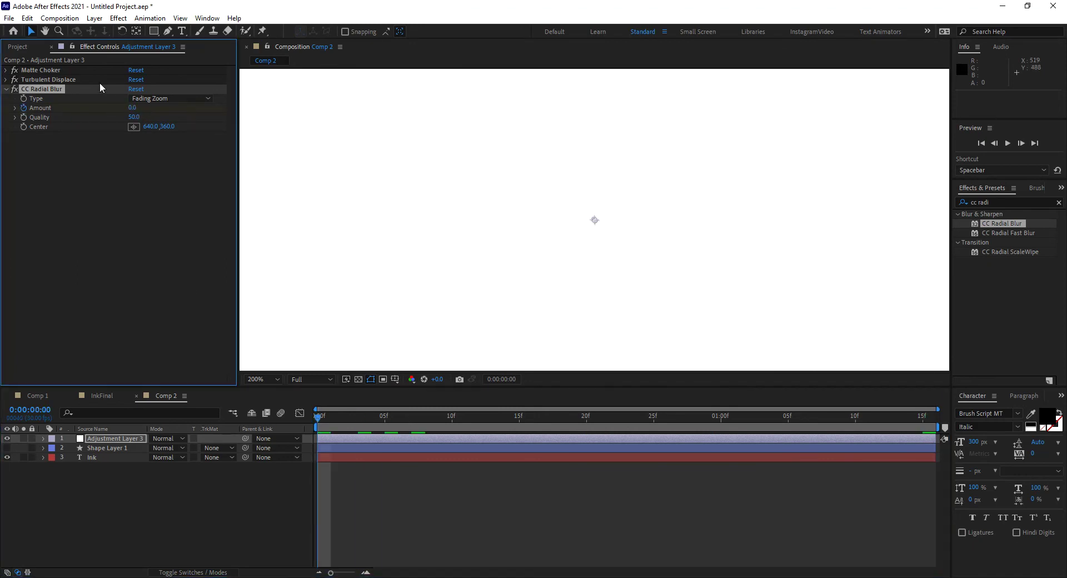
left_click_drag(317, 416, 626, 429)
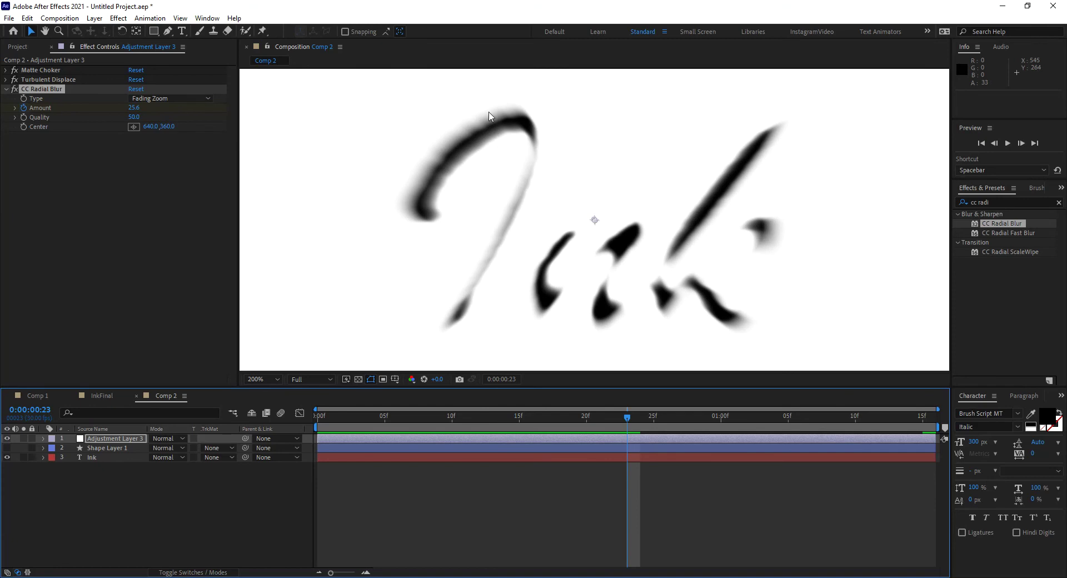
left_click_drag(627, 418, 732, 418)
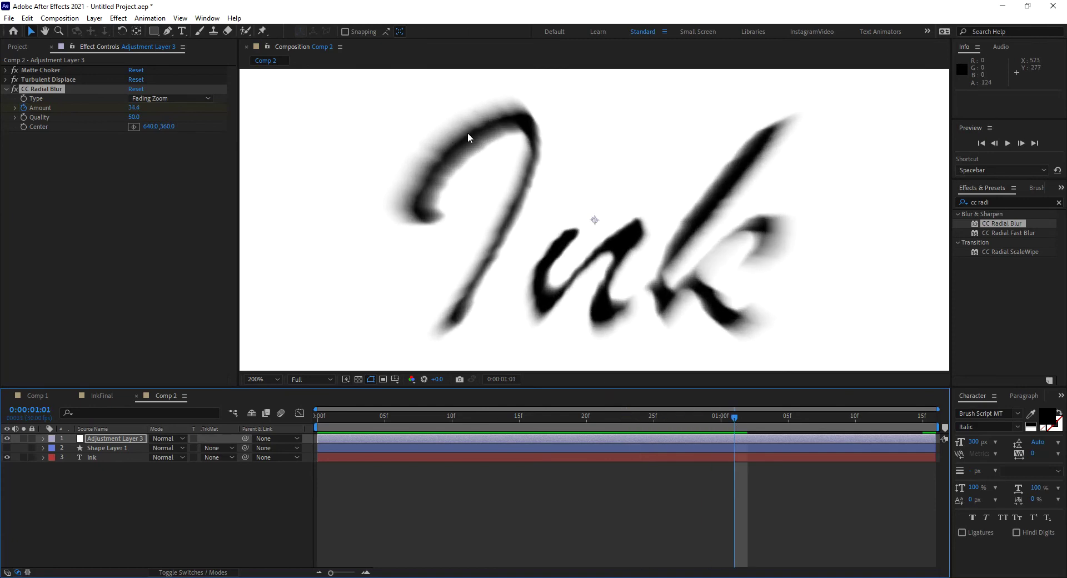
mouse_move(734, 418)
left_mouse_down()
mouse_move(924, 420)
mouse_move(629, 425)
mouse_move(883, 435)
mouse_move(662, 433)
mouse_move(859, 441)
mouse_move(972, 422)
left_mouse_up()
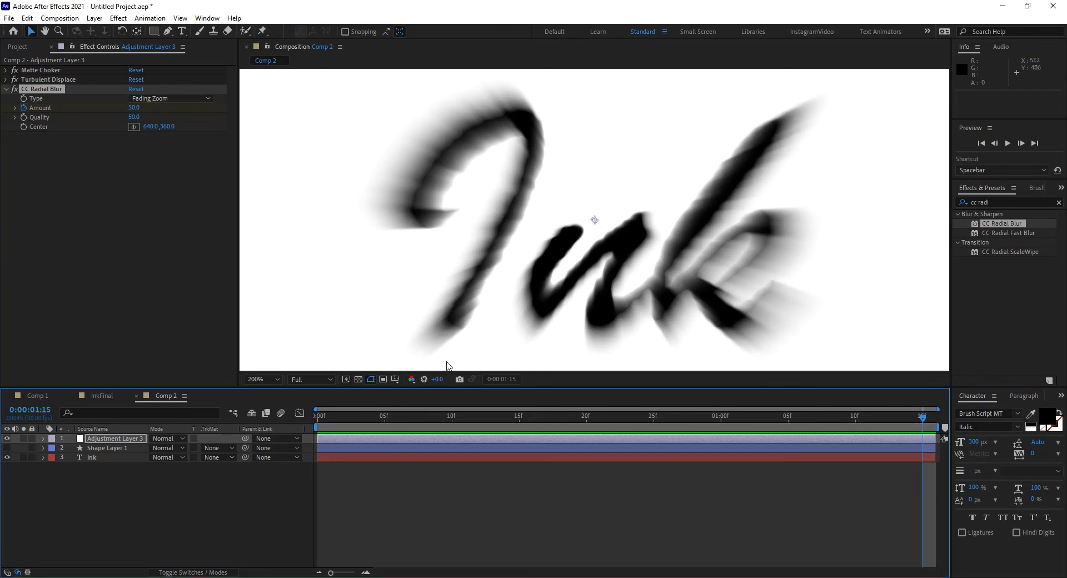
Step: Apply a second Turbulent Displace to the adjustment layer via the 'tur' search
left_click(994, 204)
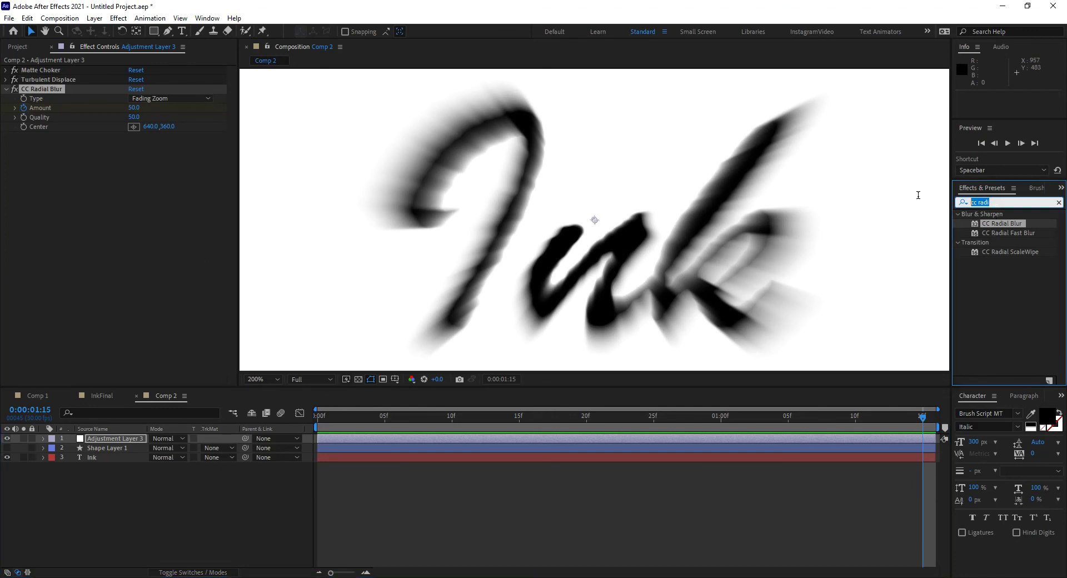
type("tur")
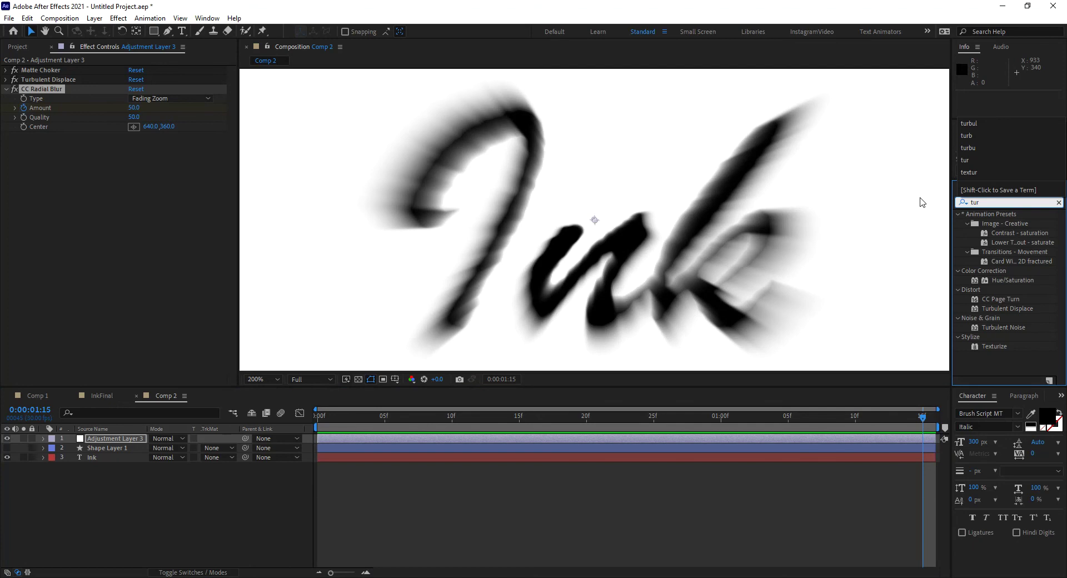
left_click_drag(998, 310, 96, 271)
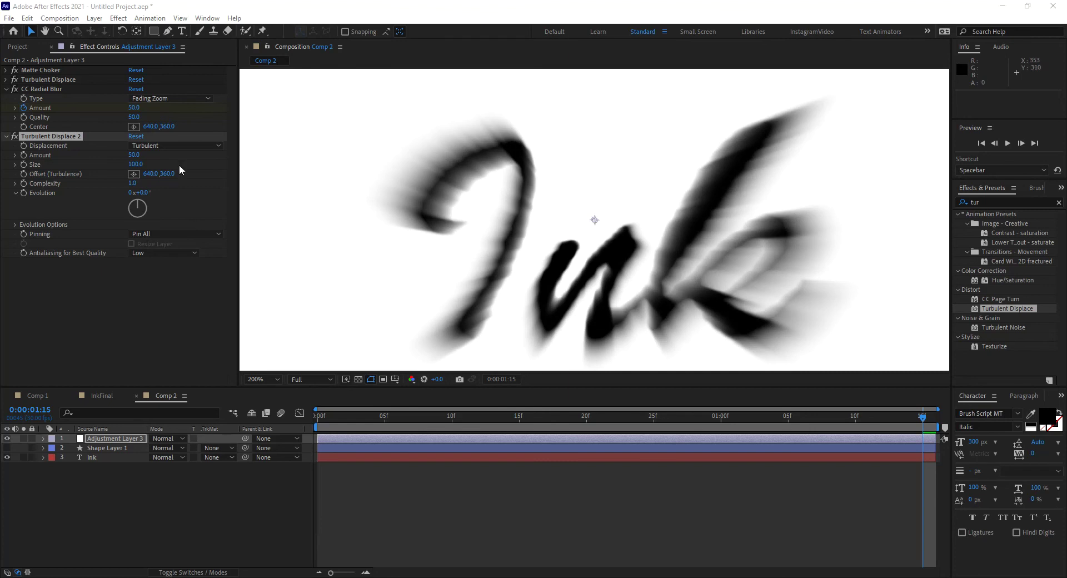
Step: Set the second Turbulent Displace to Size 10 and Complexity 5
left_click(134, 163)
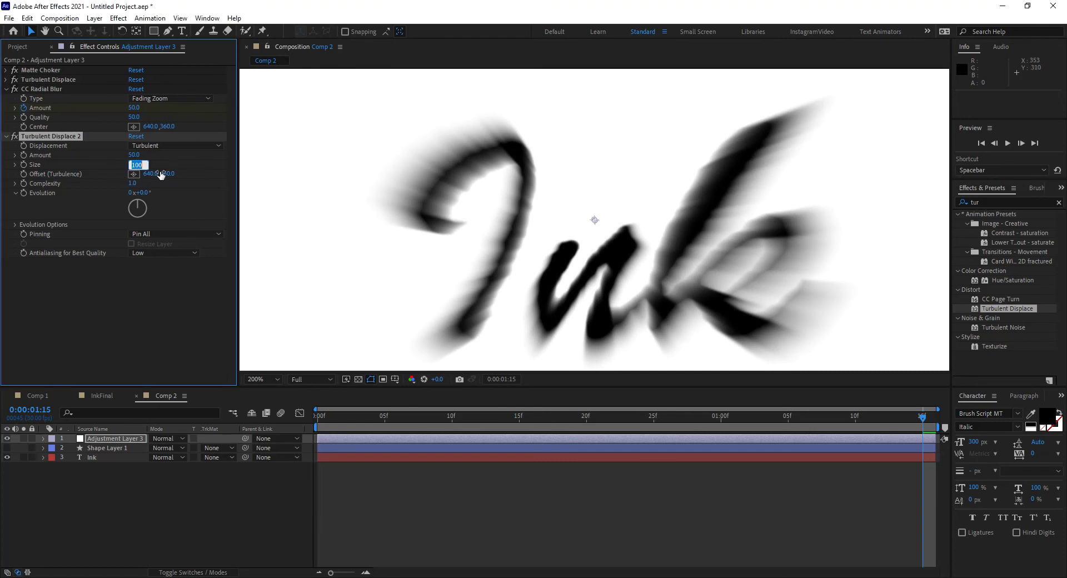
type("11")
key("Return")
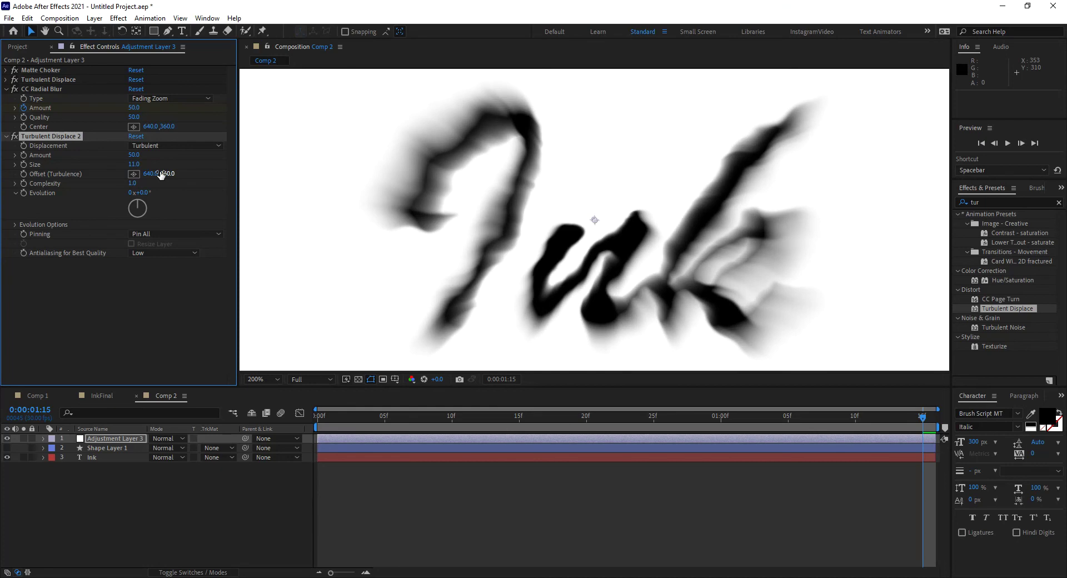
left_click(134, 164)
type("10")
key("Return")
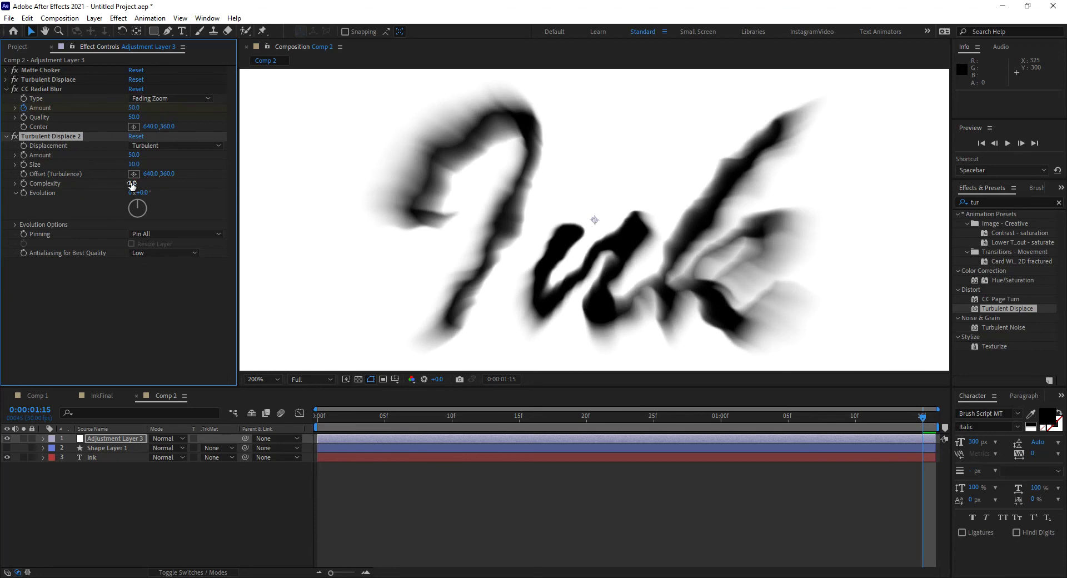
left_click(132, 185)
type("5")
key("Return")
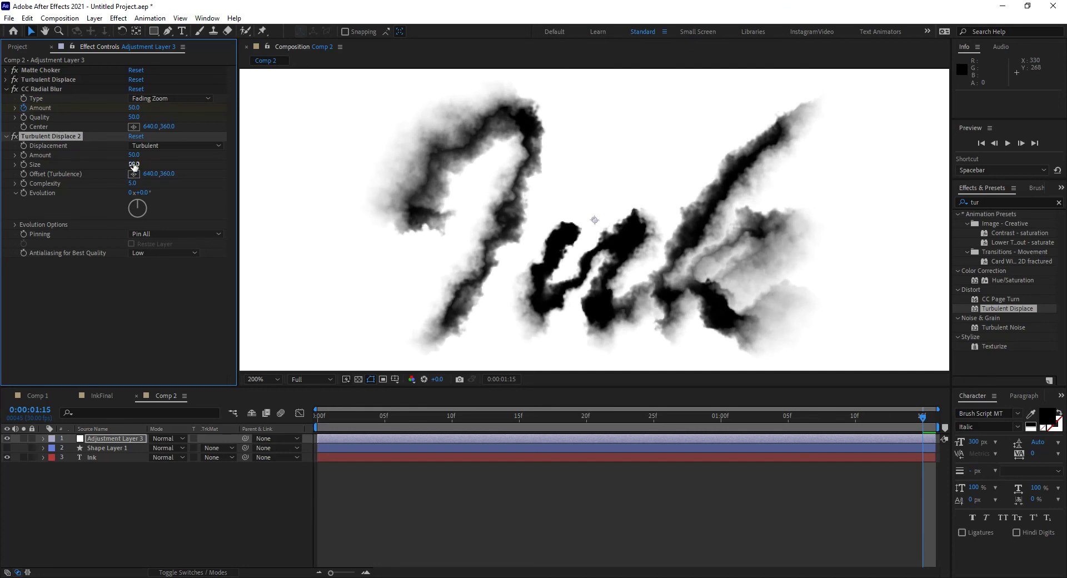
Step: Set Turbulent Displace 2 Amount to 40
mouse_move(135, 159)
left_mouse_down()
mouse_move(176, 162)
mouse_move(145, 163)
mouse_move(155, 166)
left_mouse_up()
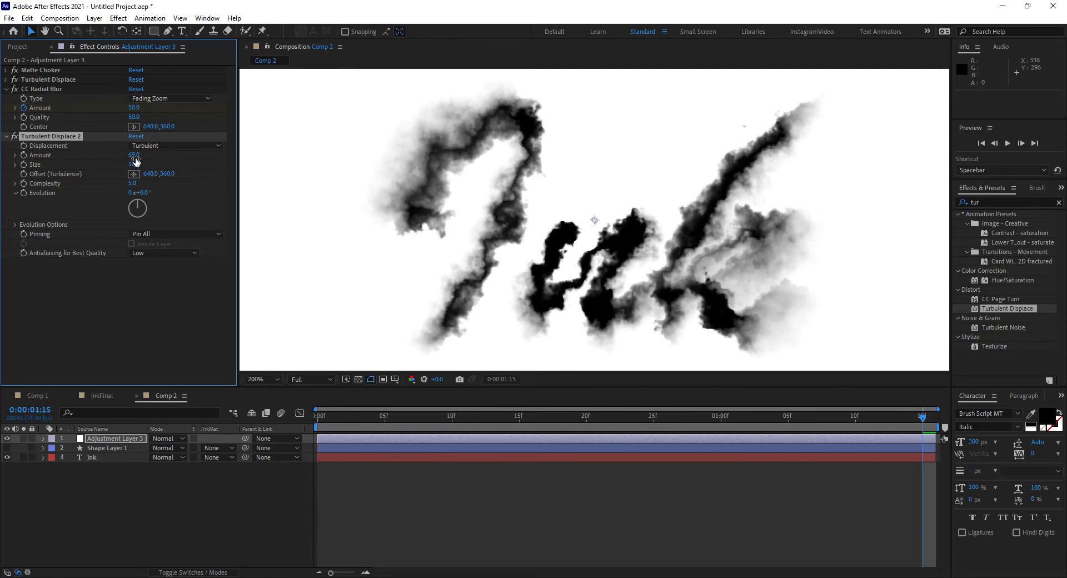
left_click(141, 155)
type("40")
key("Return")
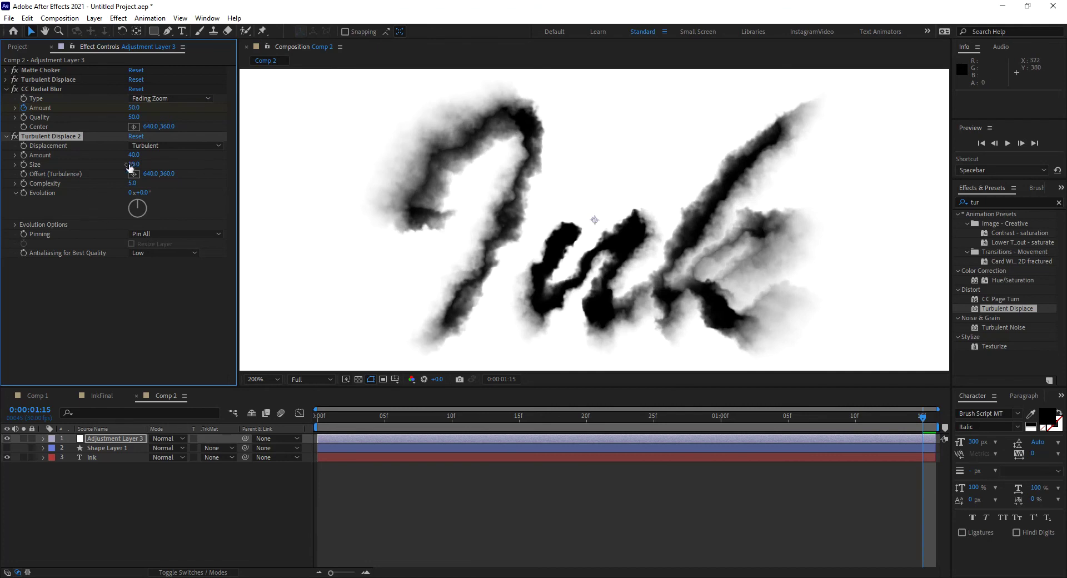
Step: Set Turbulent Displace 2 Size to 8 and preview the whole ink animation
left_click_drag(134, 165, 24, 165)
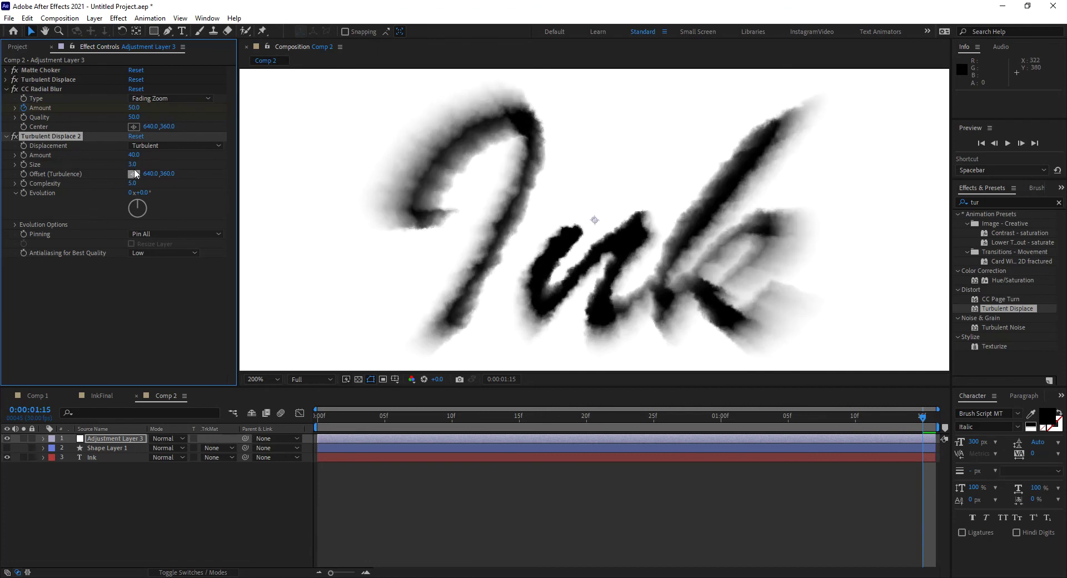
key("ctrl+z")
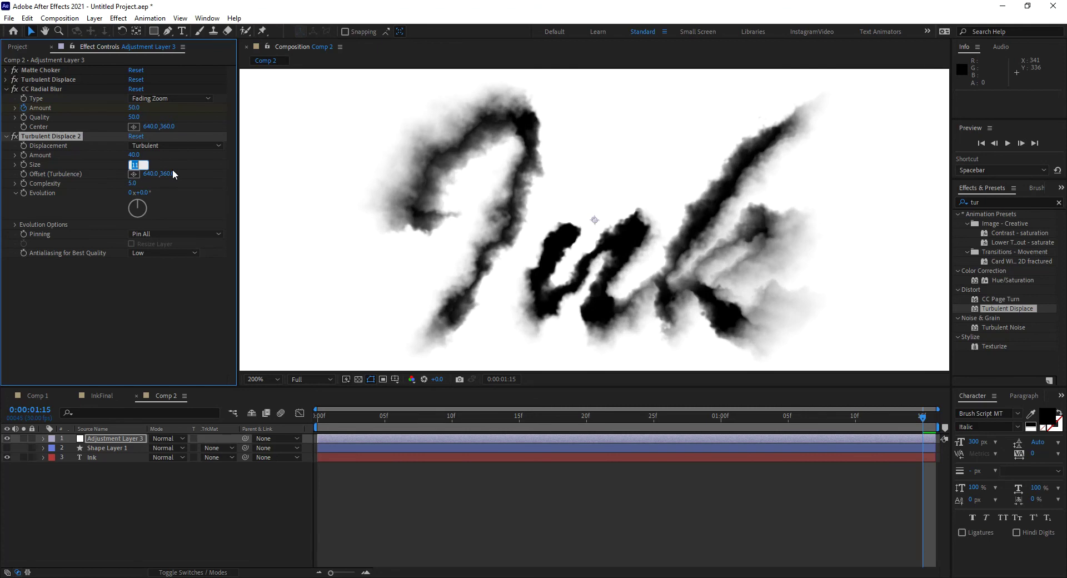
type("5")
key("Return")
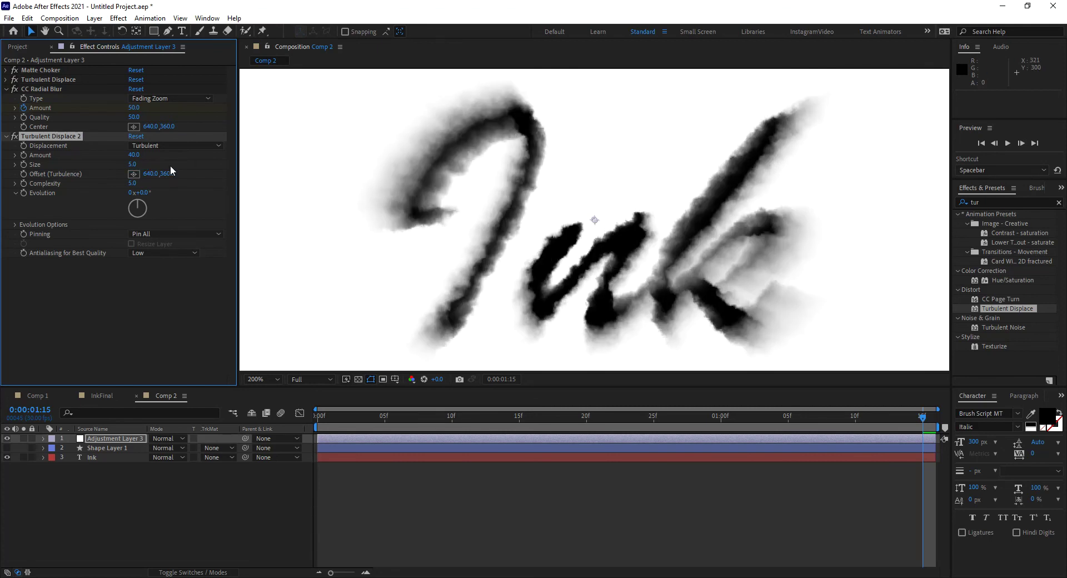
left_click(131, 164)
type("8")
key("Return")
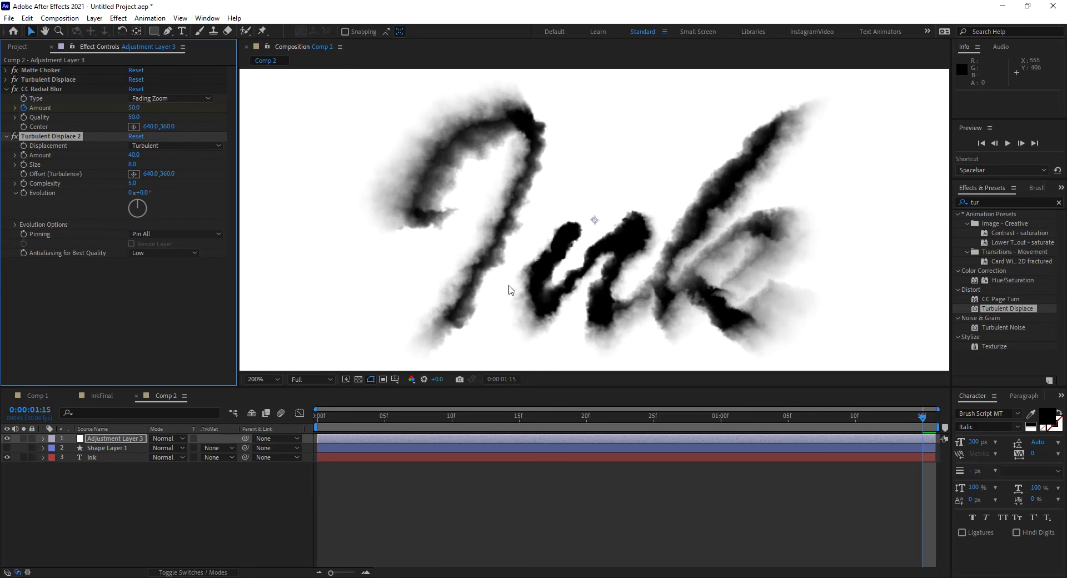
mouse_move(321, 411)
left_mouse_down()
mouse_move(858, 436)
mouse_move(977, 452)
mouse_move(569, 446)
mouse_move(918, 449)
mouse_move(634, 459)
mouse_move(932, 459)
left_mouse_up()
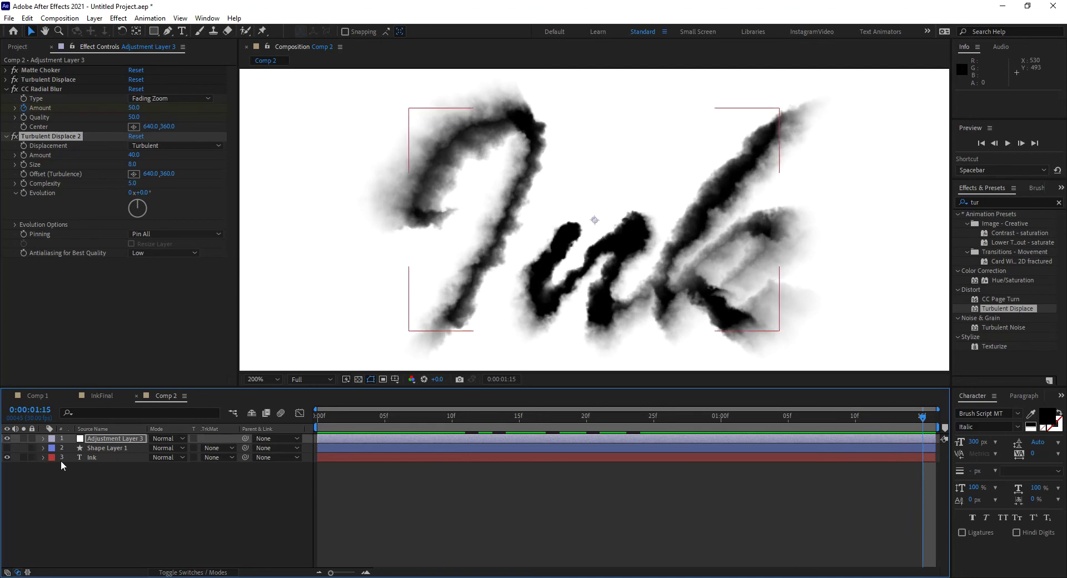
Step: Make Shape Layer 1 visible and use its alpha as the Ink layer's track matte
left_click(7, 448)
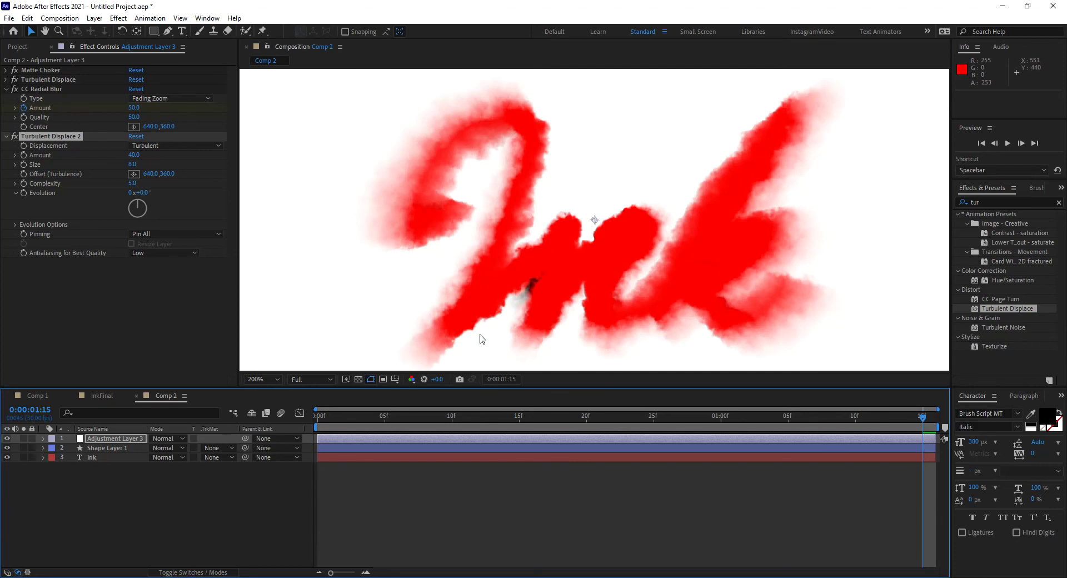
left_click(87, 457)
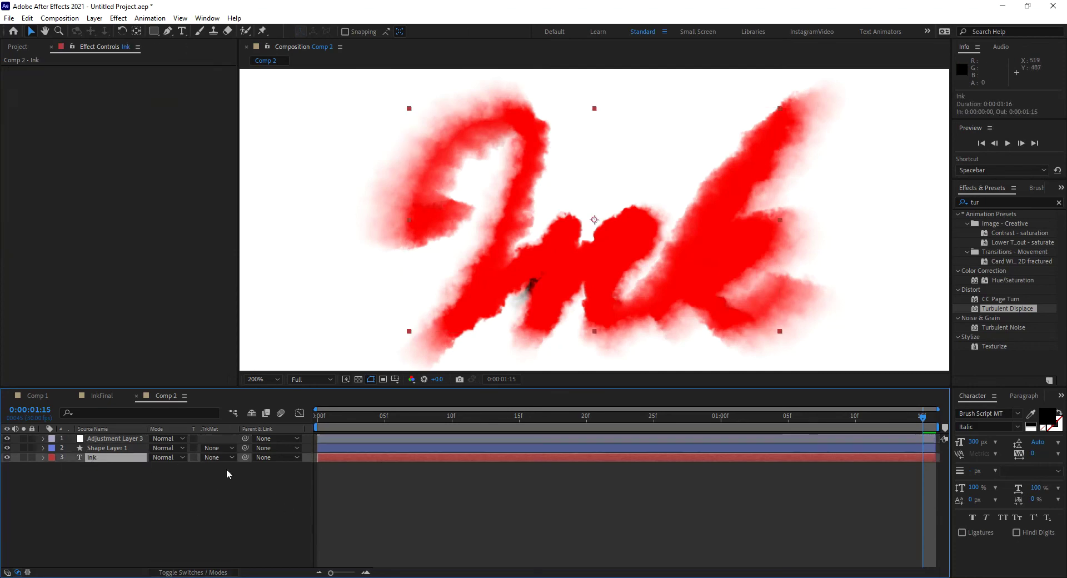
left_click(225, 458)
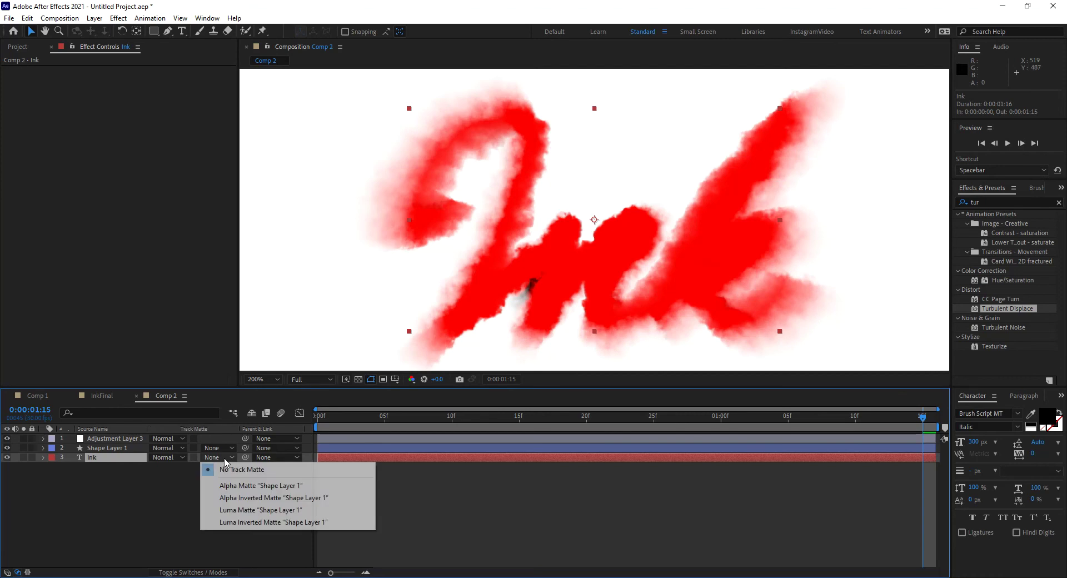
left_click(240, 486)
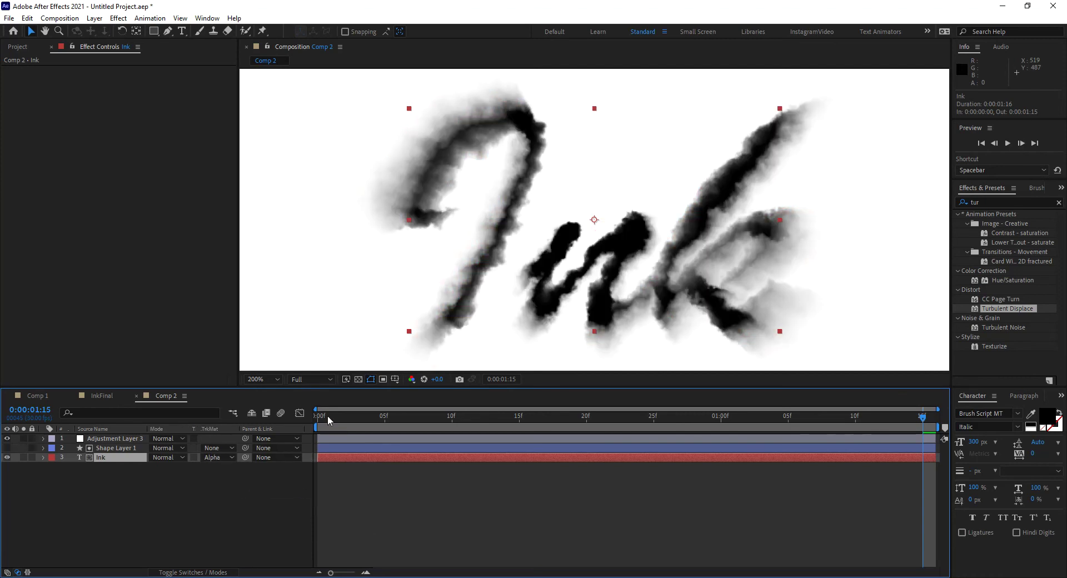
Step: Check an early frame of the ink reveal, save the project, and deselect all layers
mouse_move(364, 428)
left_mouse_down()
mouse_move(700, 434)
mouse_move(740, 454)
mouse_move(929, 471)
mouse_move(424, 468)
mouse_move(824, 464)
mouse_move(973, 484)
mouse_move(291, 493)
mouse_move(758, 483)
mouse_move(933, 492)
mouse_move(943, 507)
mouse_move(278, 483)
mouse_move(972, 519)
left_mouse_up()
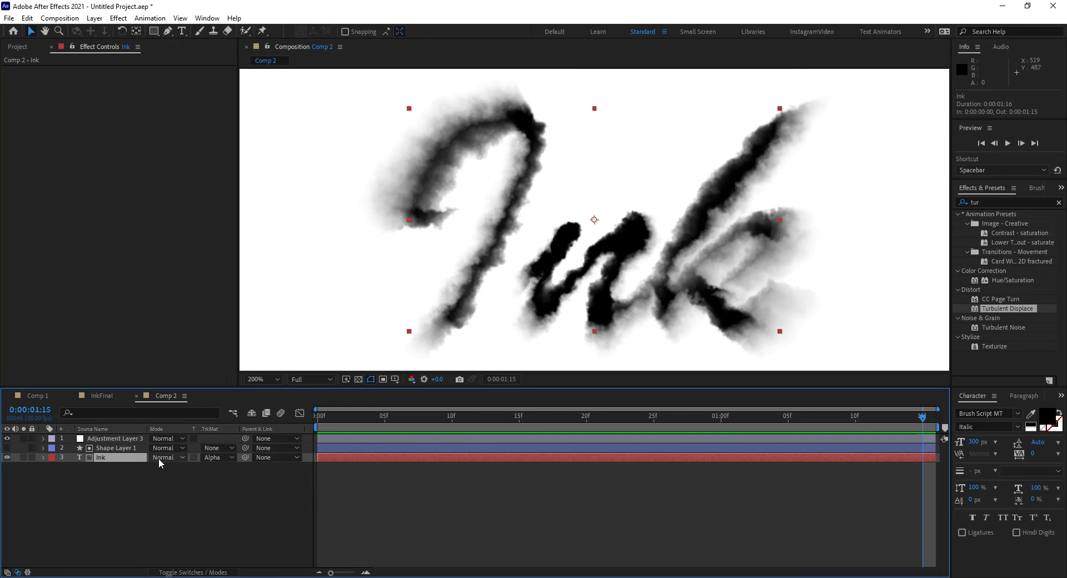
key("ctrl+s")
key("ctrl+shift+a")
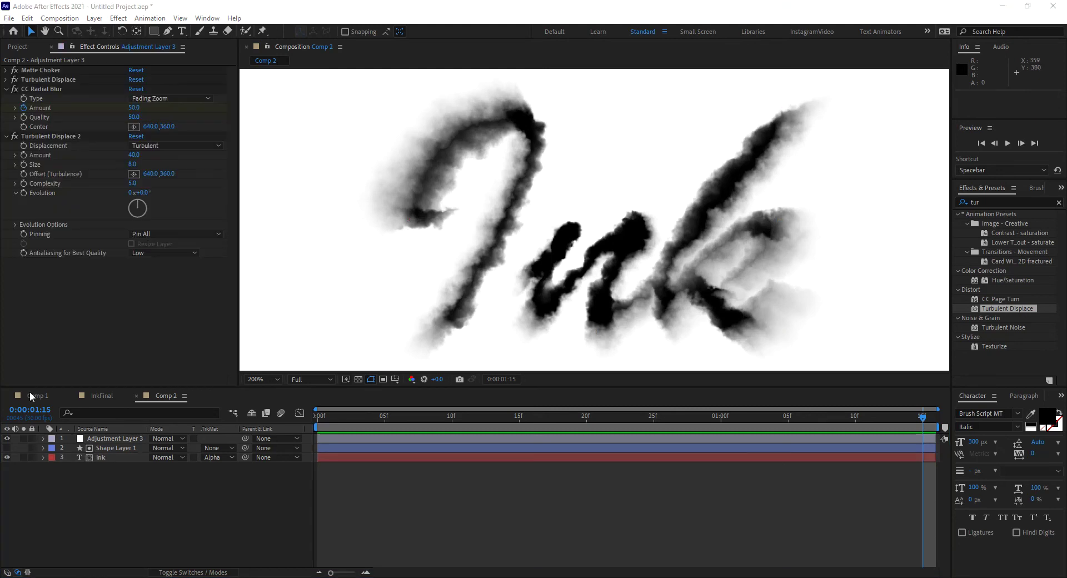
Step: Clear the layer selection and hide the Ink layer
left_click(121, 438)
left_click(162, 532)
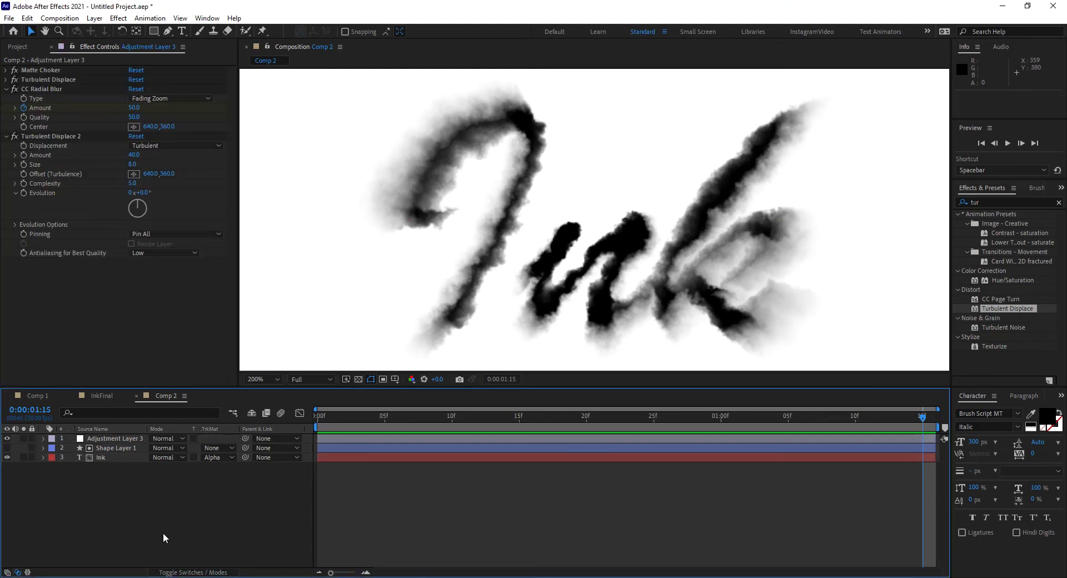
left_click(102, 458)
left_click(8, 457)
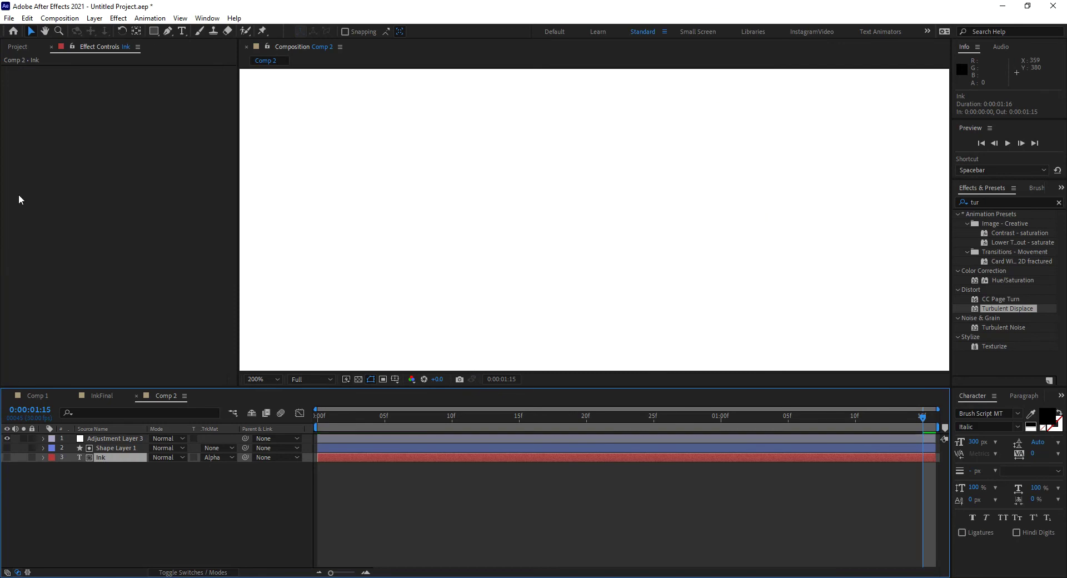
Step: Add UniqueSportsDrinkLogo.ai from the Project panel into Comp 2 and preview its animation
left_click(17, 46)
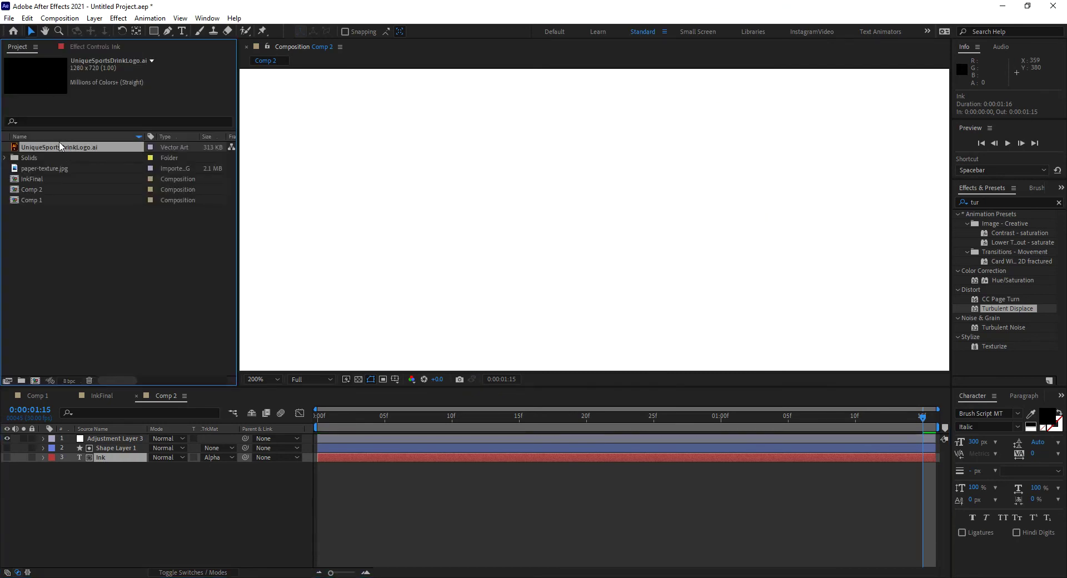
left_click_drag(61, 147, 95, 467)
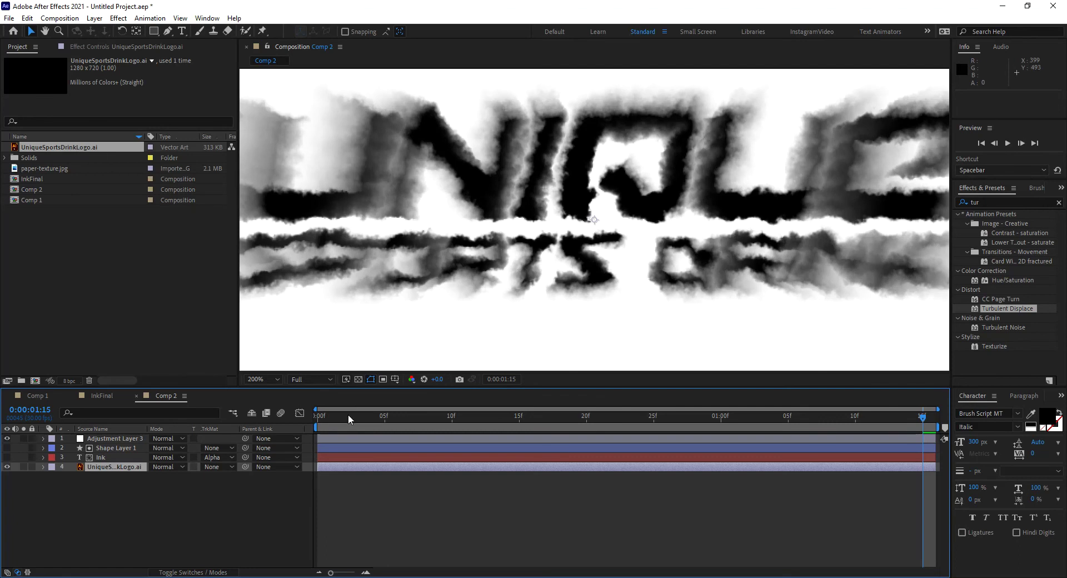
mouse_move(348, 415)
left_mouse_down()
mouse_move(601, 432)
mouse_move(792, 464)
left_mouse_up()
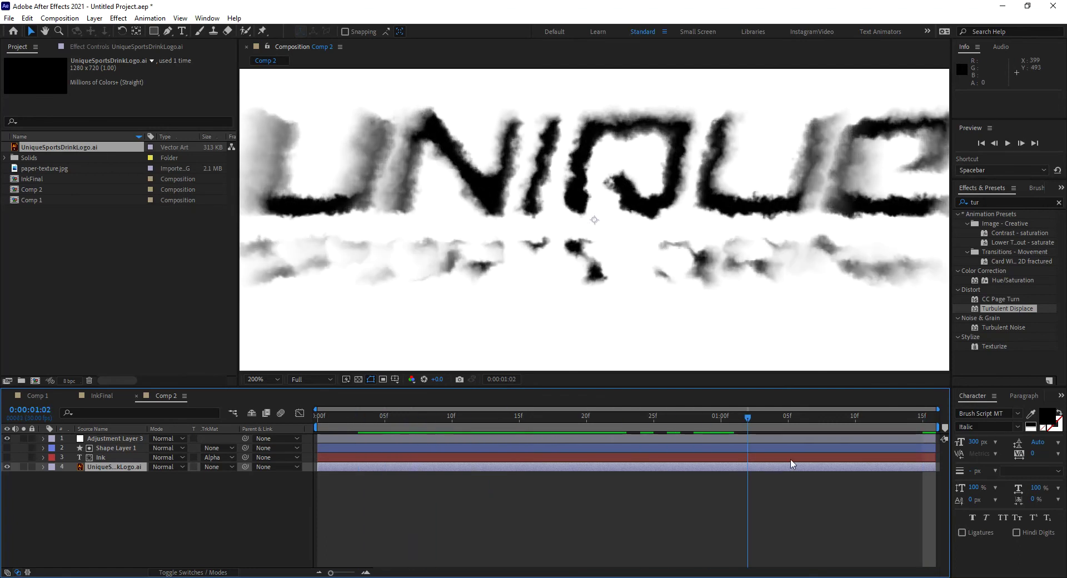
key("space")
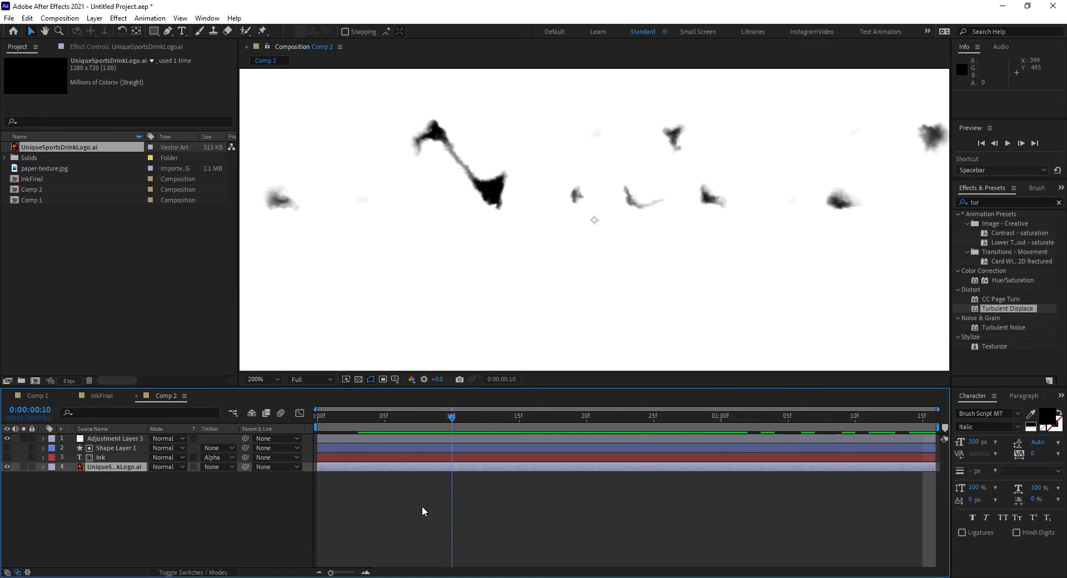
Step: Move the logo layer to the bottom, show Ink again, hide the logo, and review the reveal
mouse_move(126, 464)
left_mouse_down()
mouse_move(119, 439)
mouse_move(121, 486)
left_mouse_up()
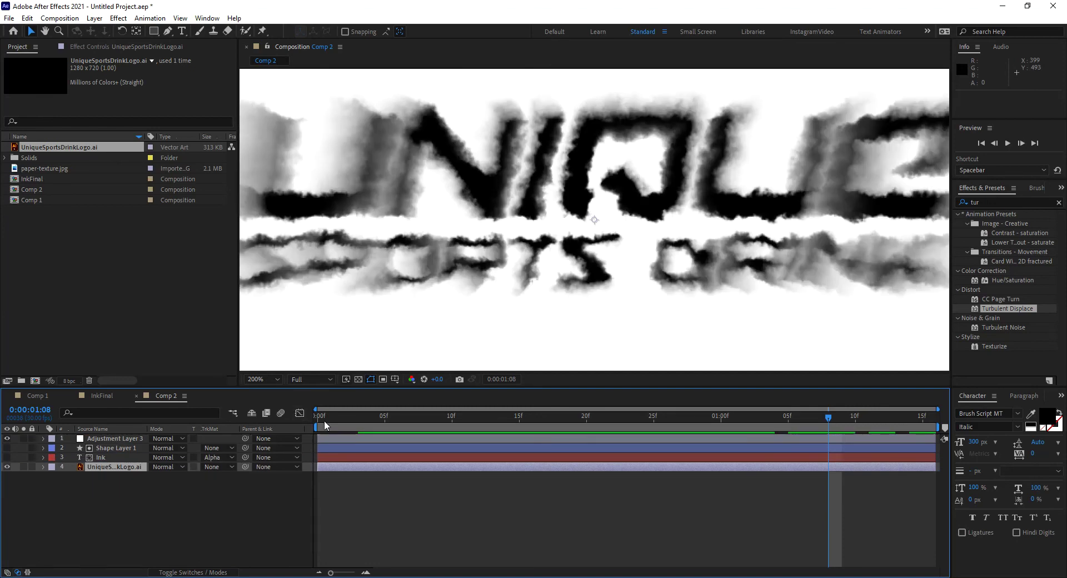
left_click_drag(325, 420, 262, 465)
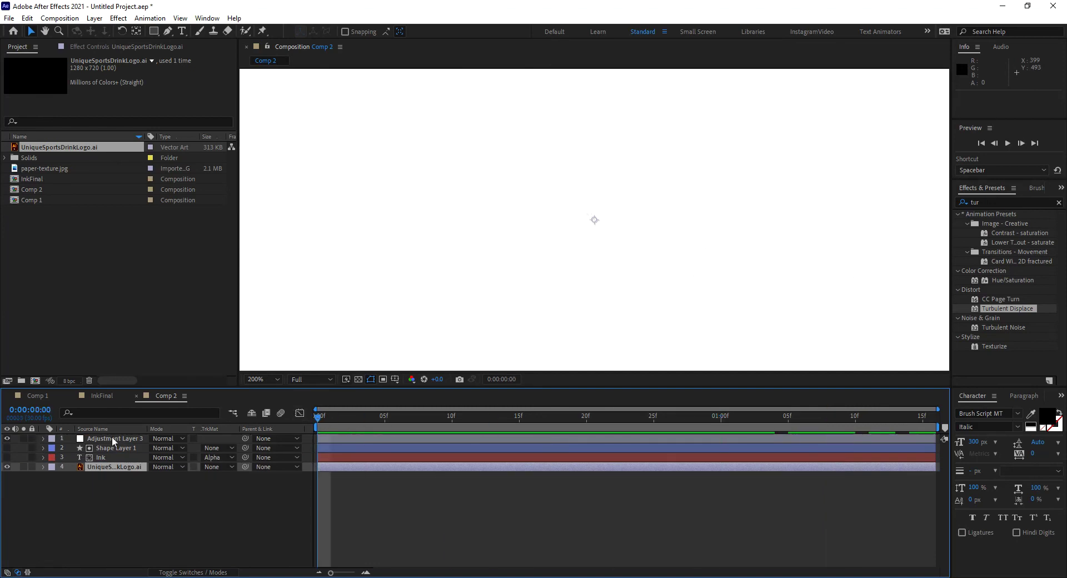
left_click(7, 457)
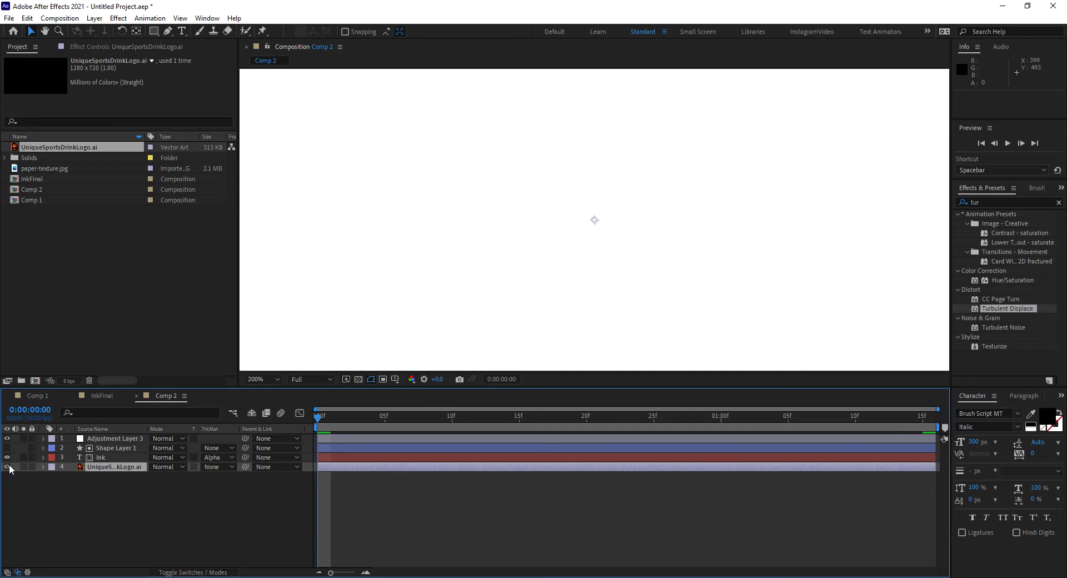
left_click(7, 467)
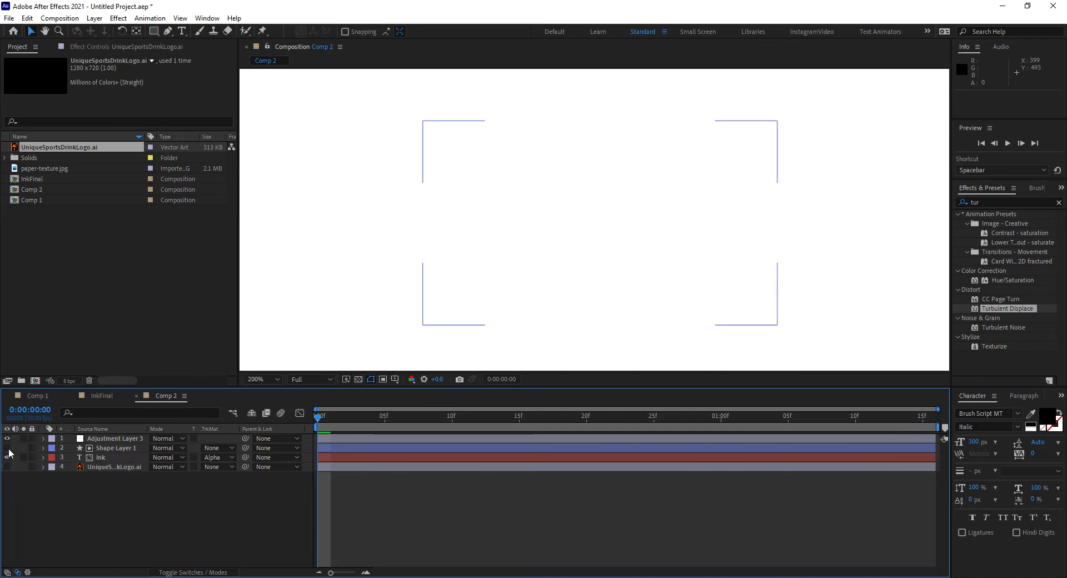
left_click_drag(351, 415, 844, 461)
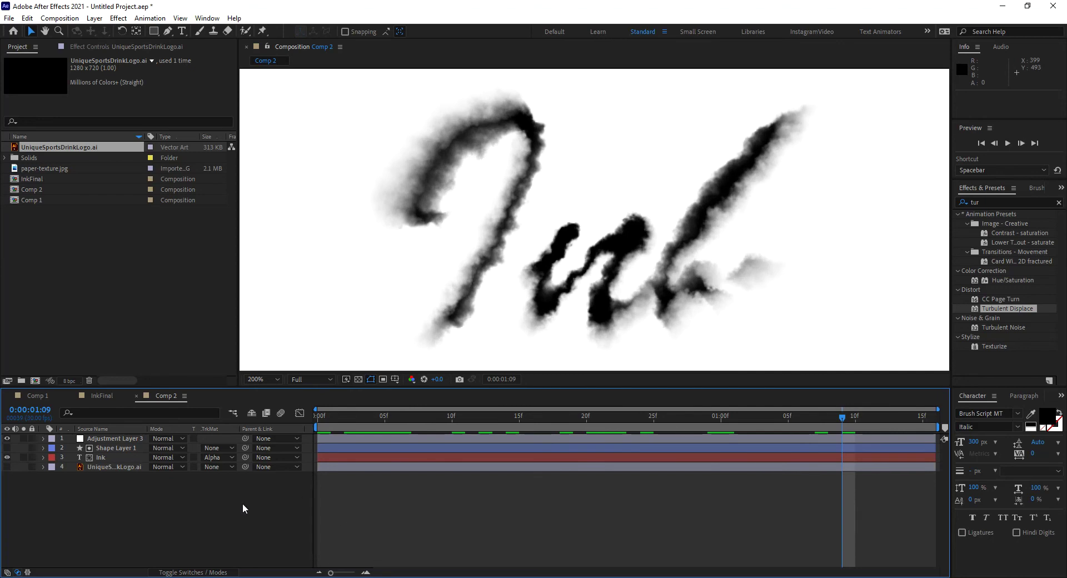
Step: Create Comp 3 holding Comp 2 above paper-texture.jpg
key("ctrl+n")
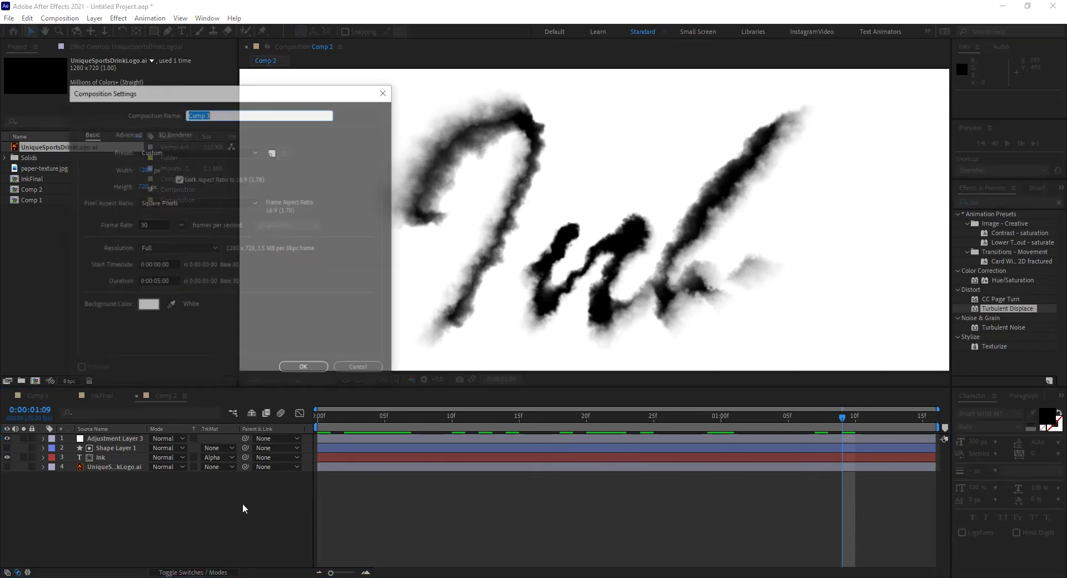
left_click(321, 368)
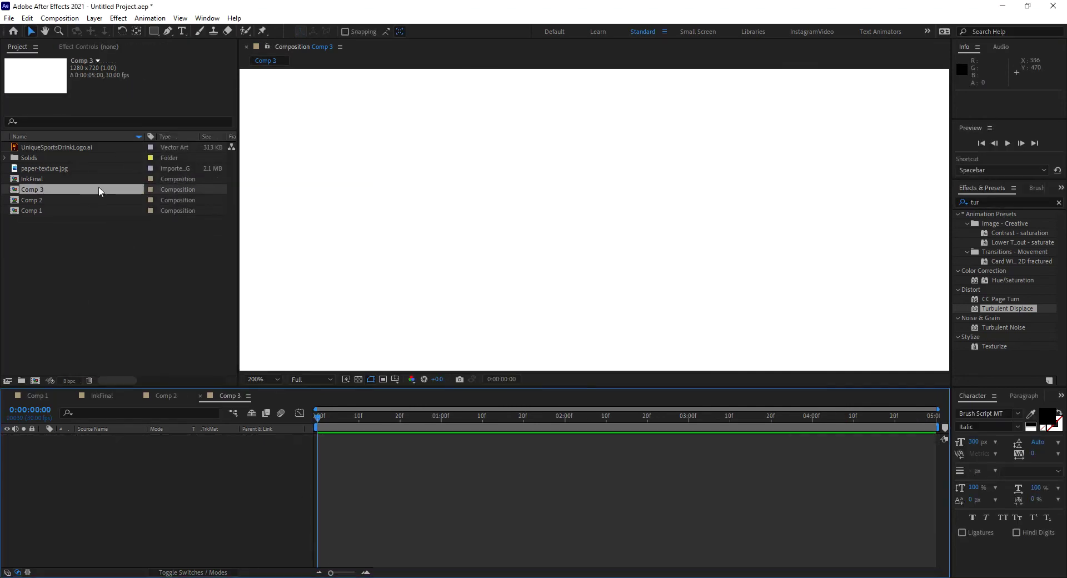
left_click_drag(35, 168, 61, 528)
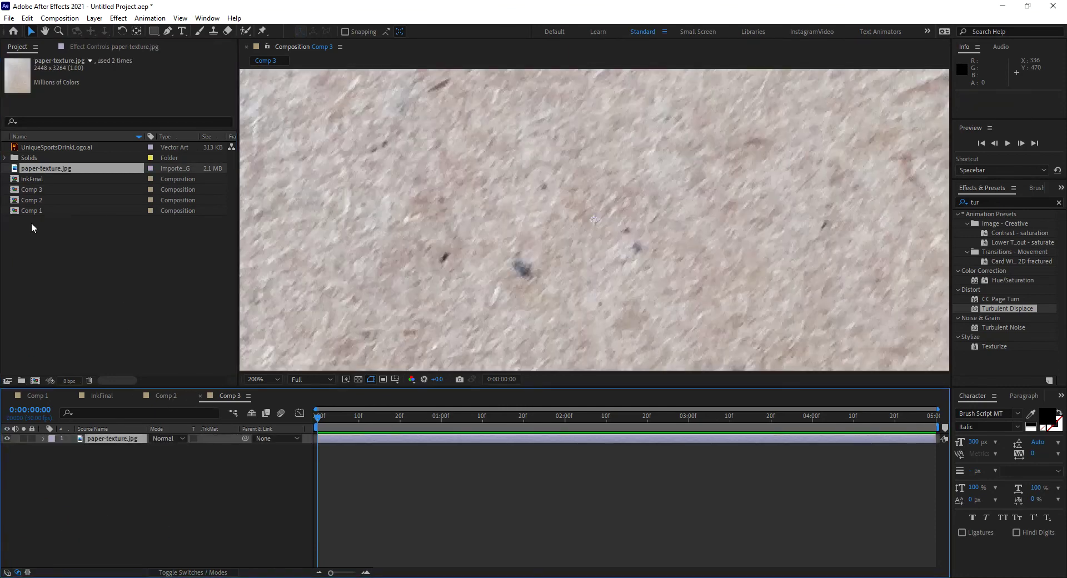
left_click_drag(28, 200, 63, 471)
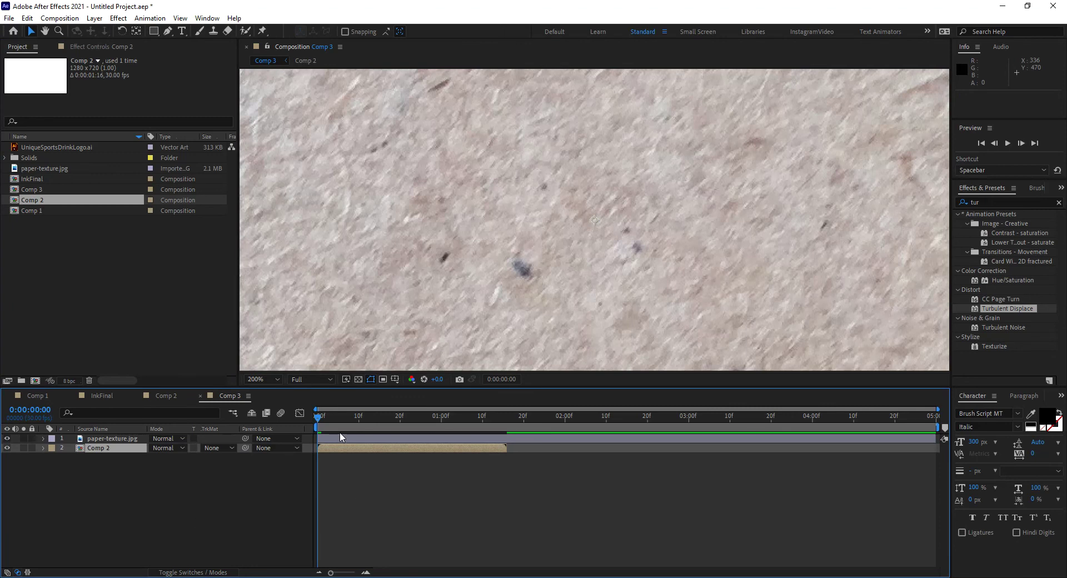
left_click_drag(328, 416, 416, 427)
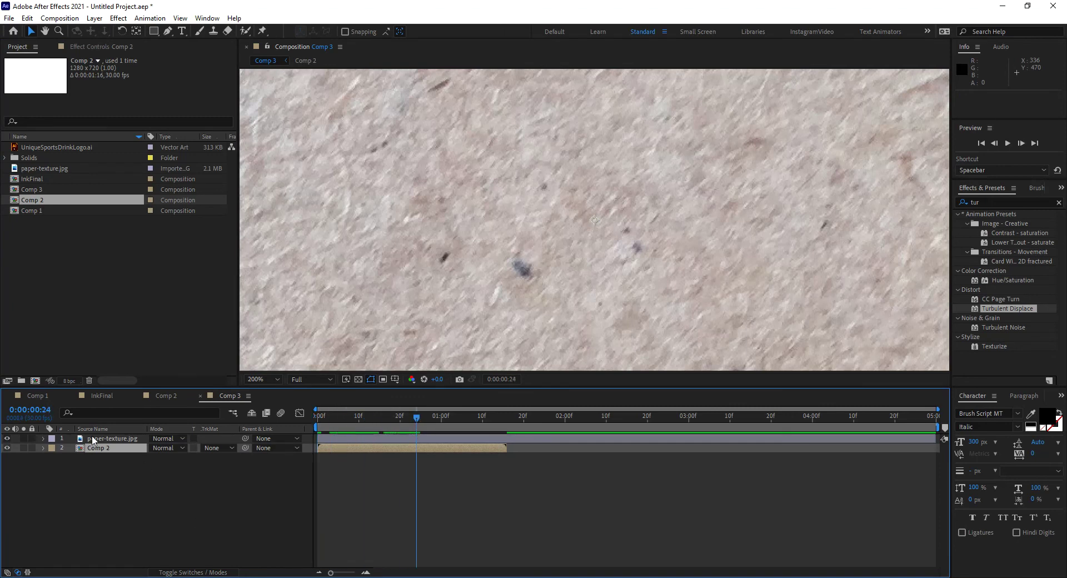
left_click_drag(96, 439, 97, 467)
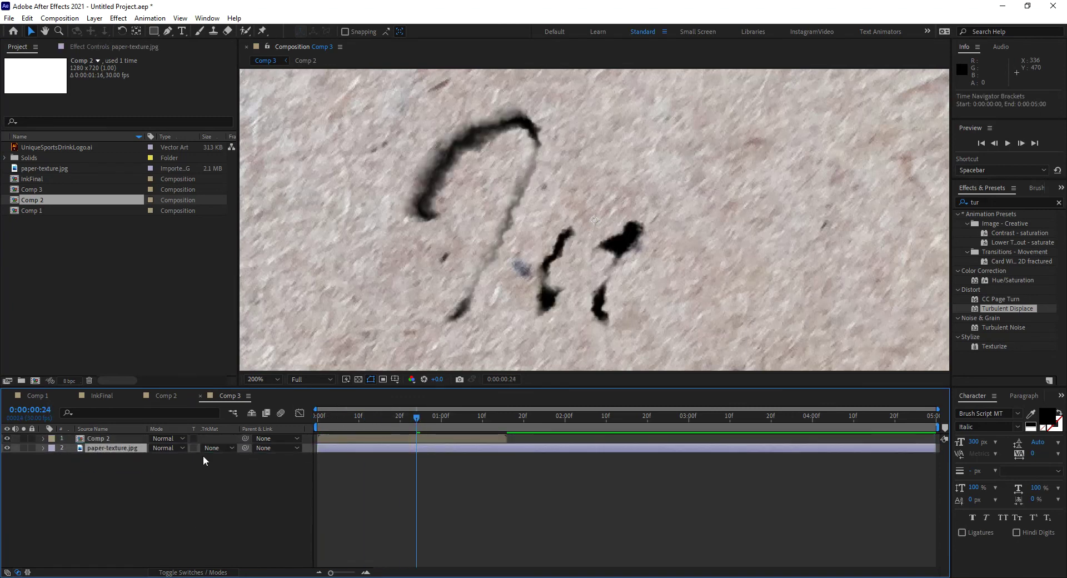
Step: Set the Comp 2 layer's blend mode to Overlay and duplicate it
left_click(110, 439)
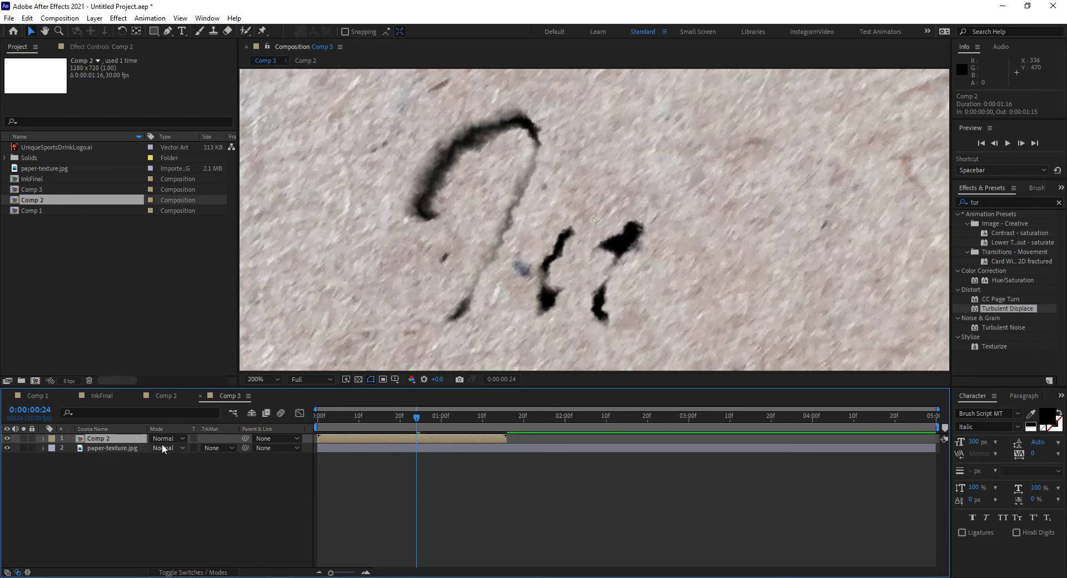
left_click(179, 438)
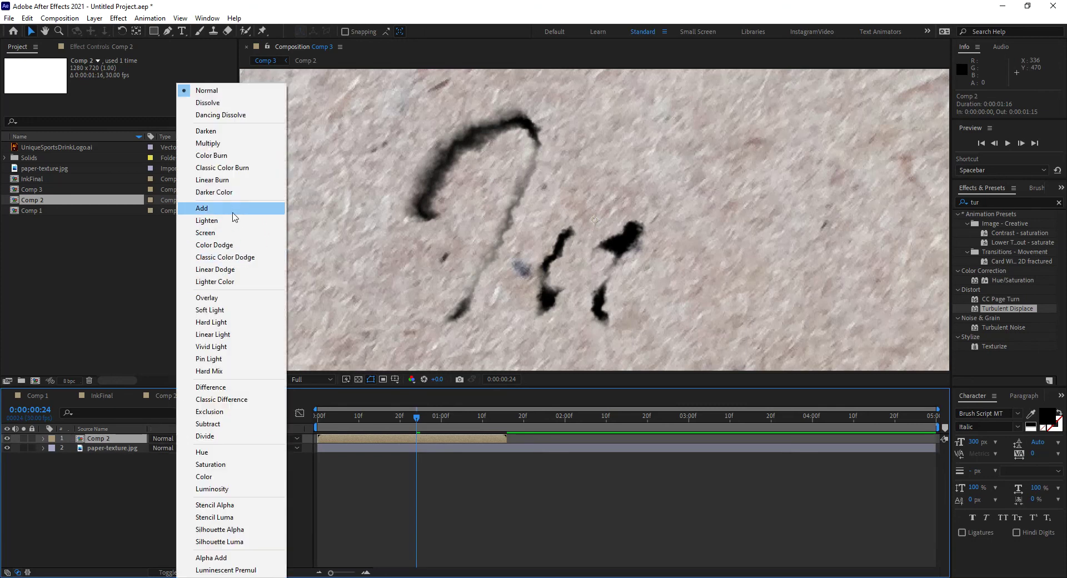
left_click(233, 298)
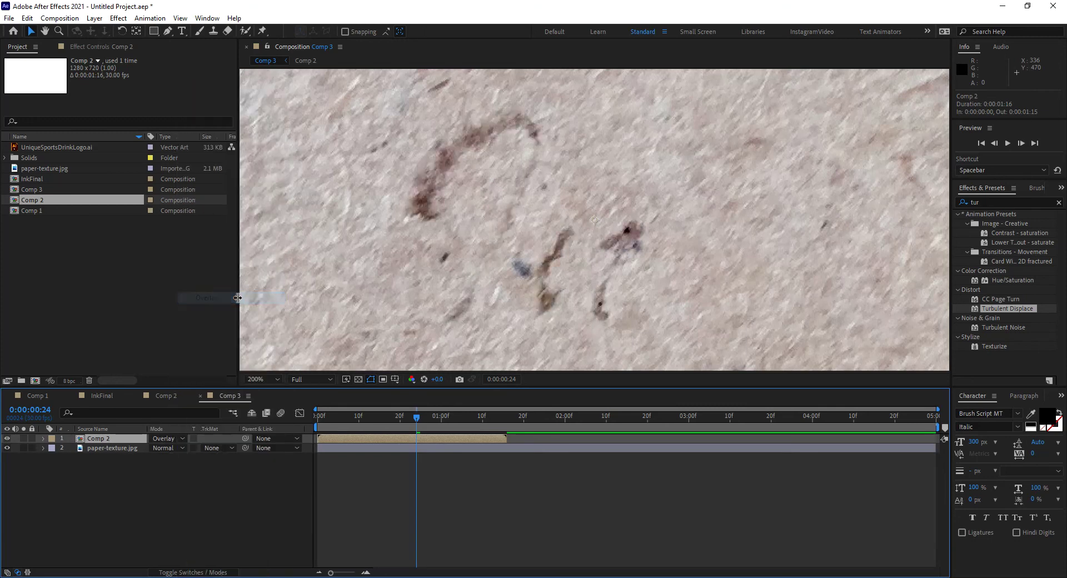
key("ctrl+d")
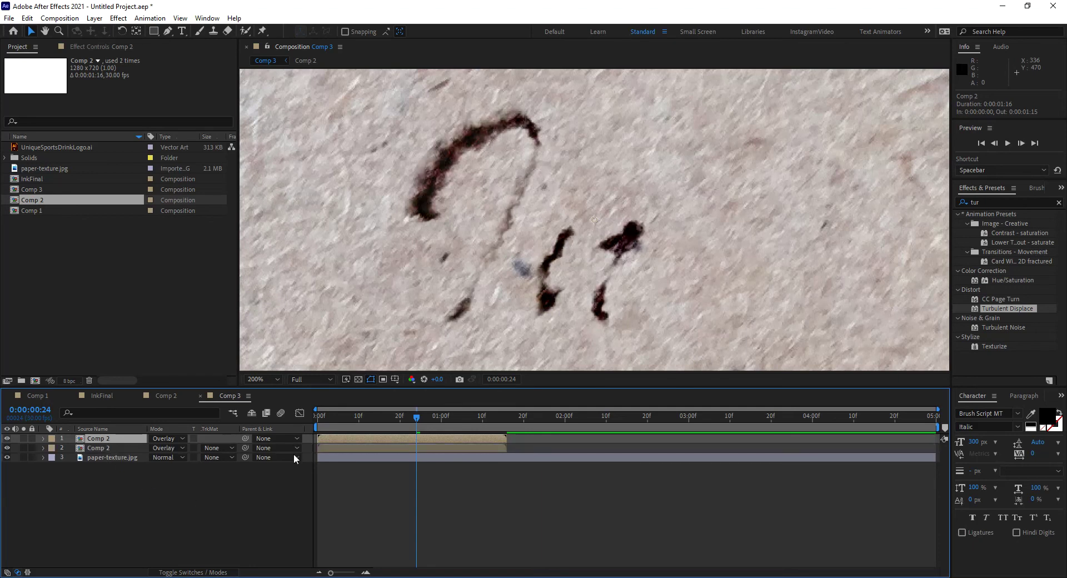
Step: Scrub and play a preview of the ink reveal blended over the paper
left_click(350, 423)
left_click_drag(361, 420, 505, 425)
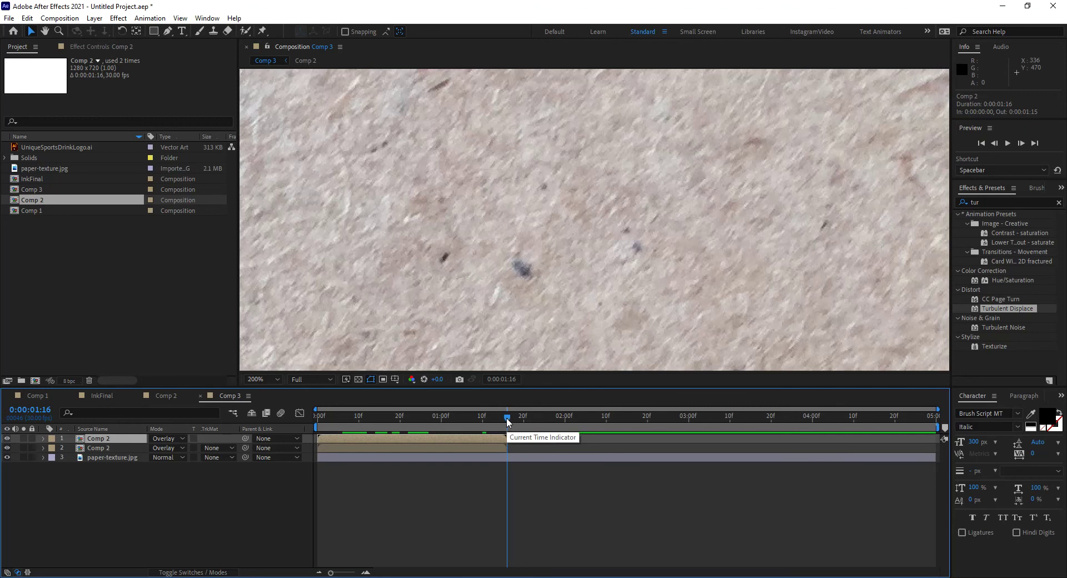
key("Page_Up")
key("space")
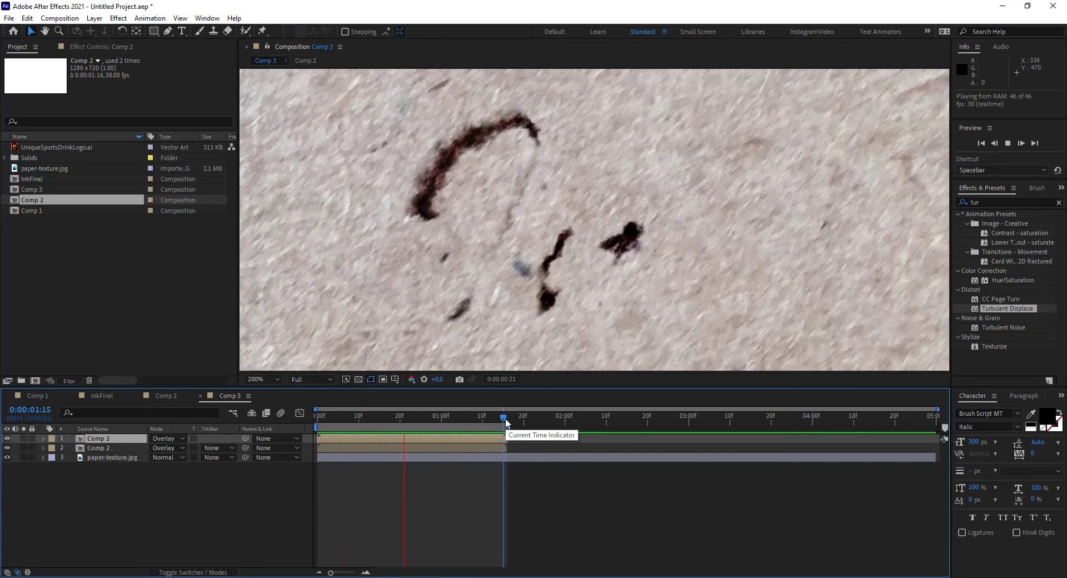
left_click_drag(506, 423, 496, 418)
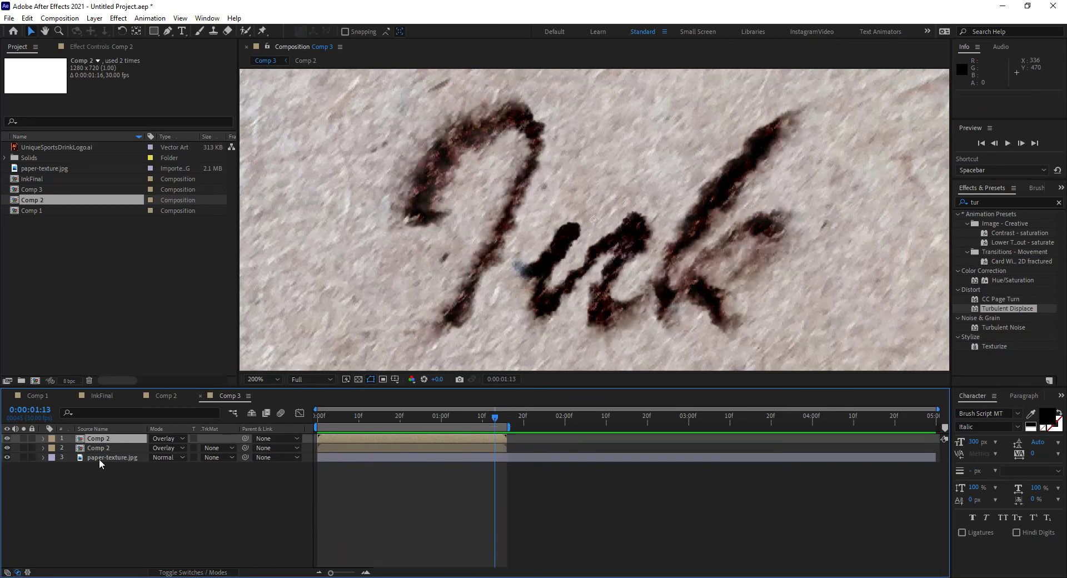